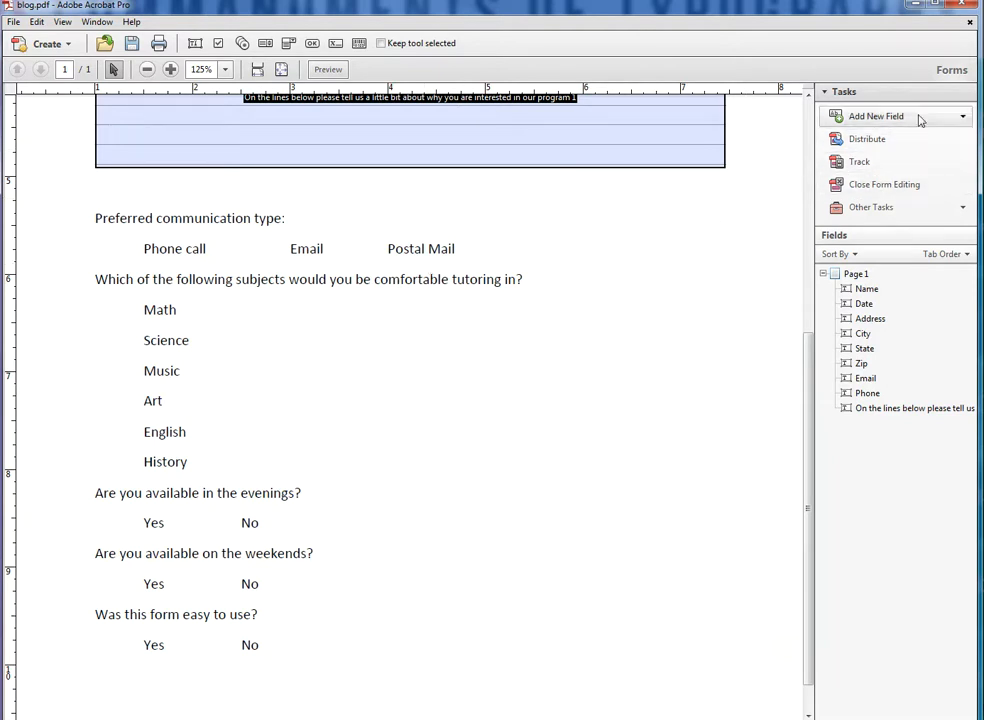
Add a check box in front of each preferred communication option: Postal Mail, Email and Phone call.
click(949, 119)
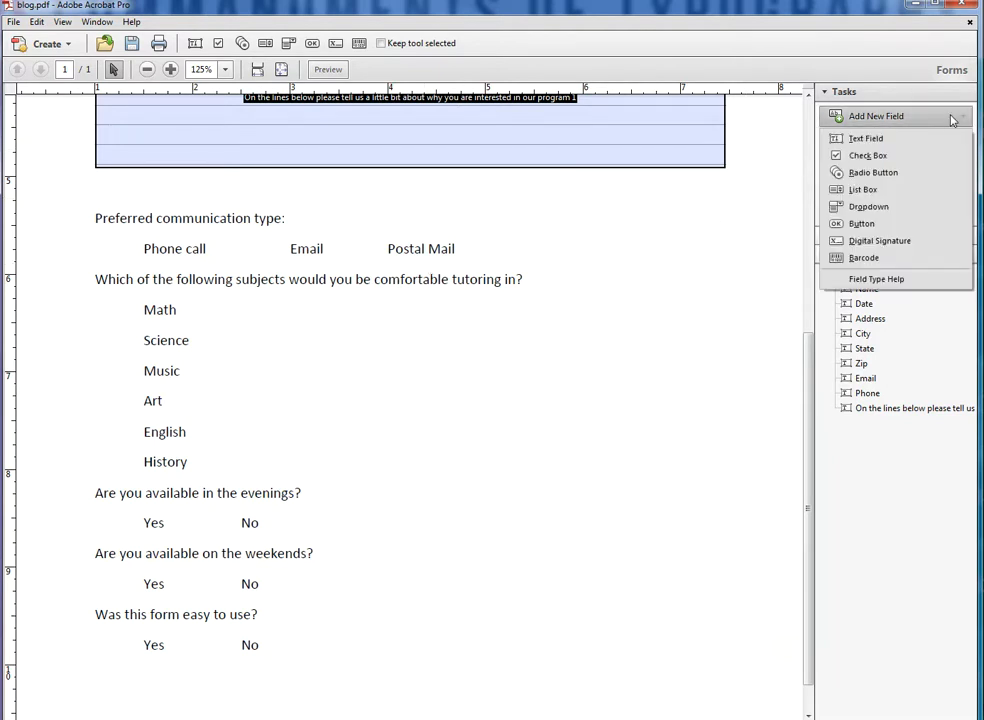
click(880, 155)
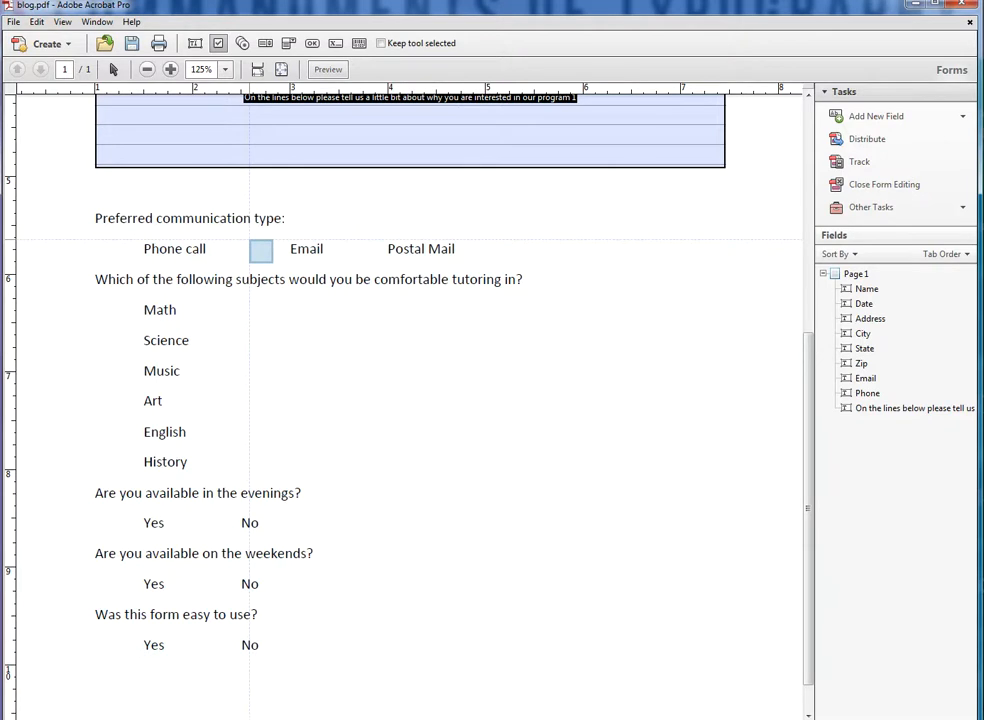
click(349, 237)
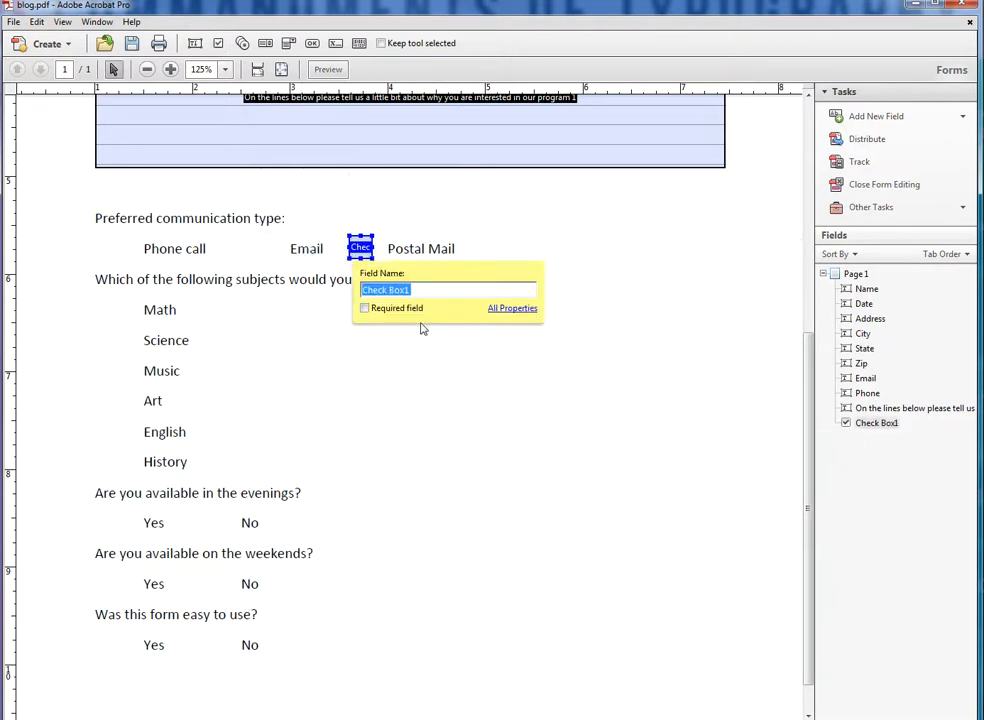
click(835, 118)
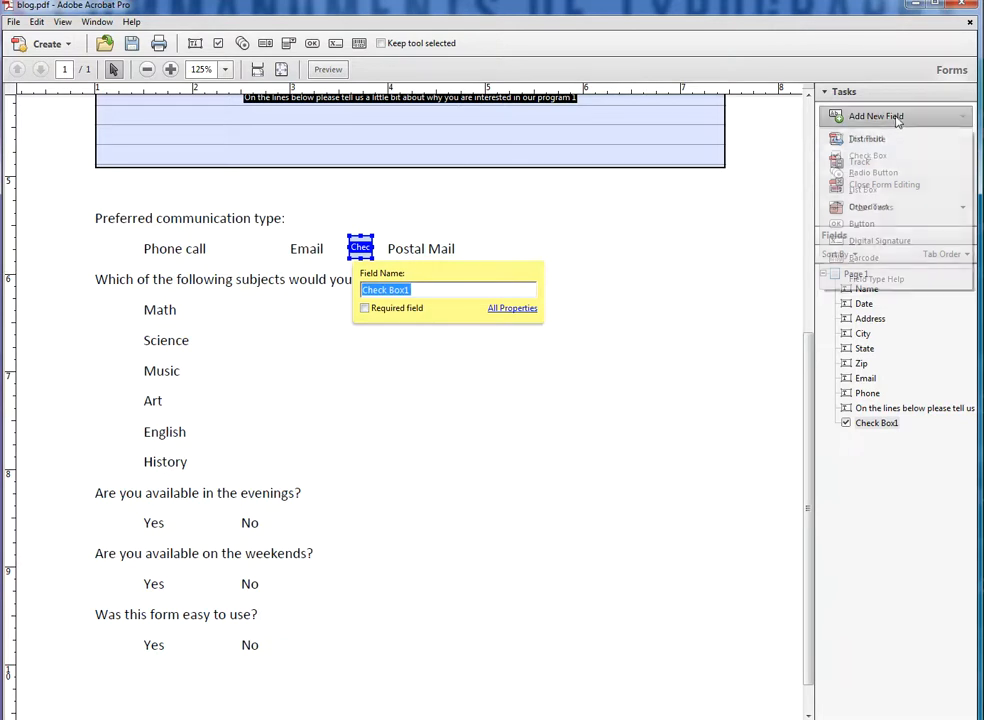
click(845, 155)
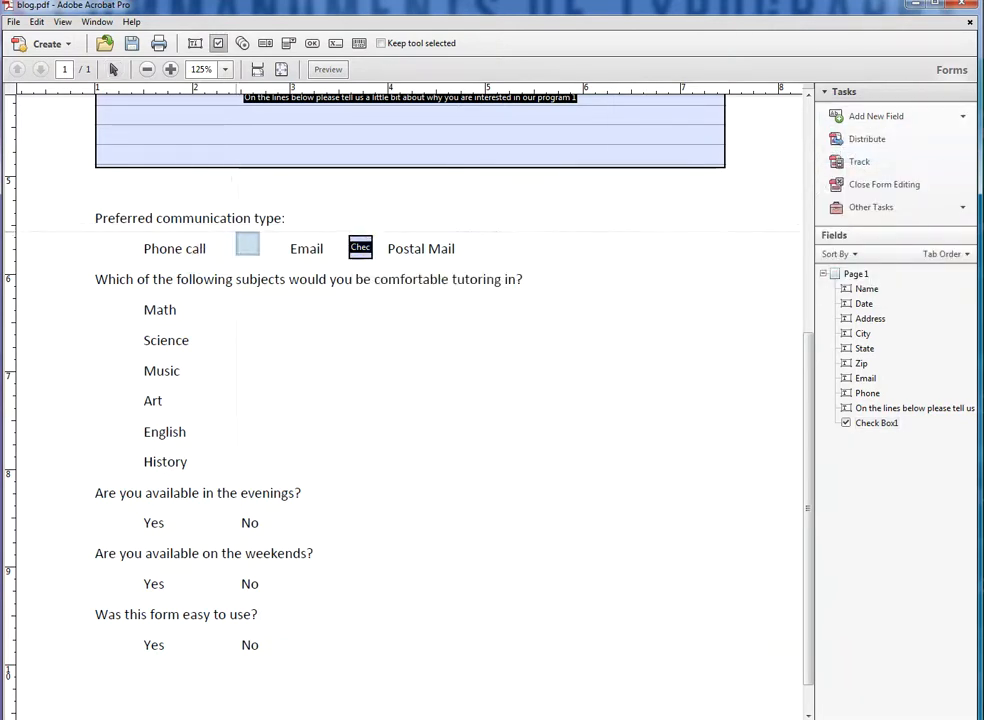
click(241, 237)
click(841, 118)
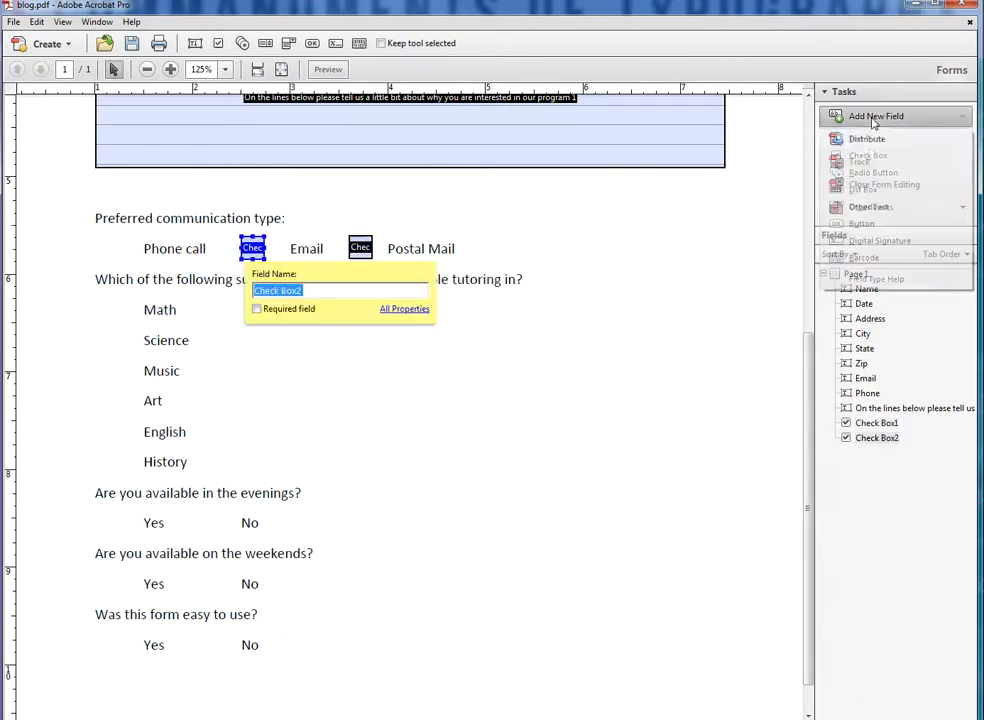
click(845, 155)
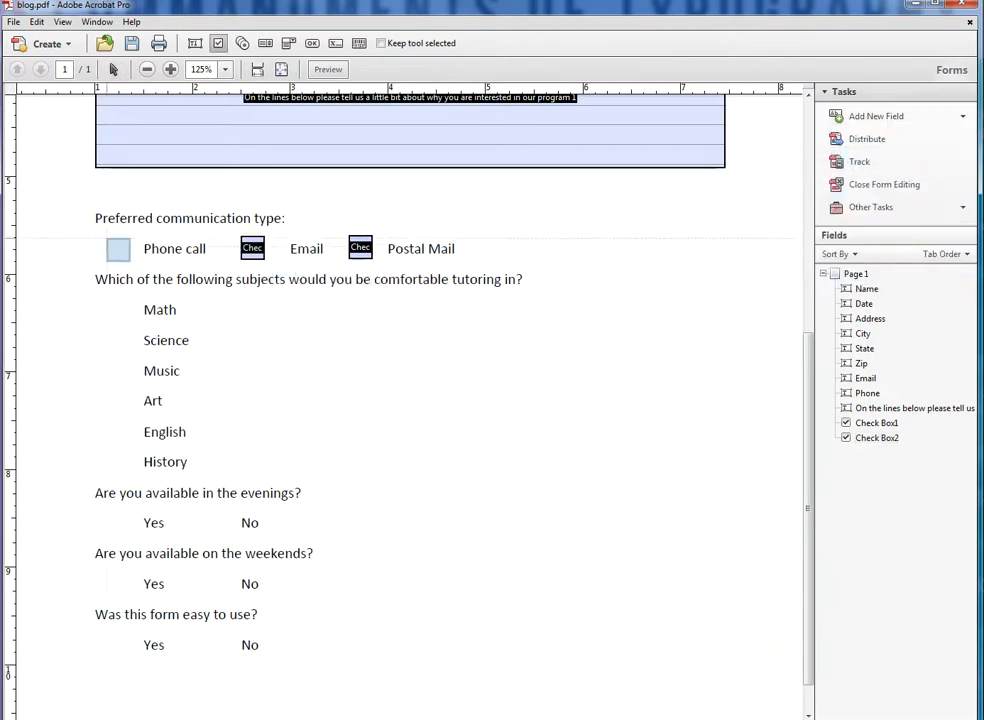
click(105, 238)
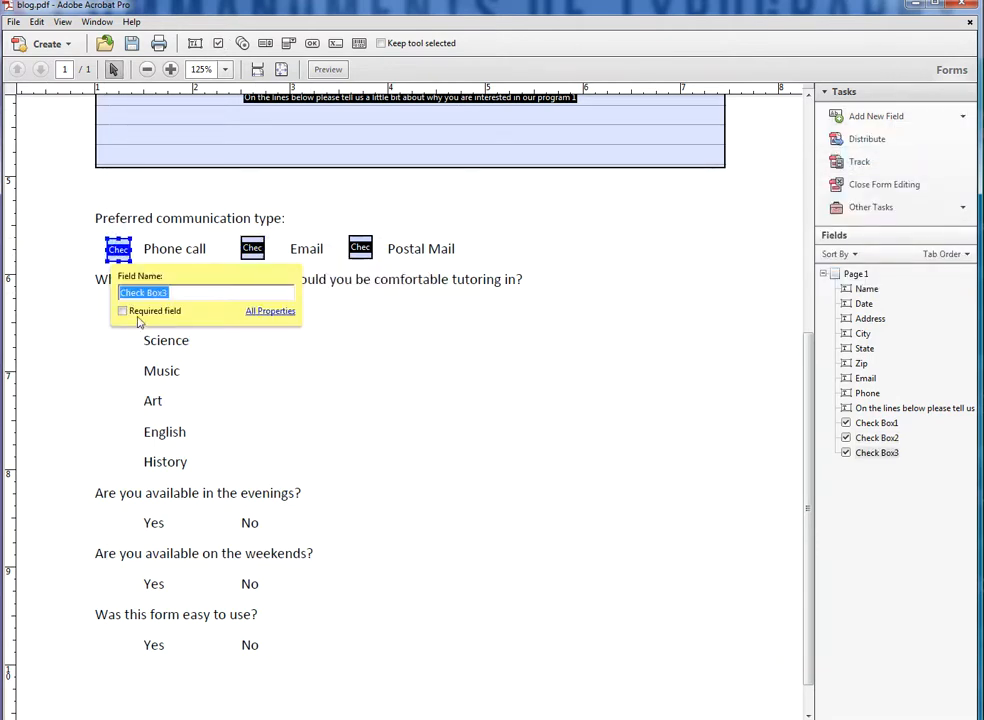
Set the check box style of the Phone call check box to Check in its properties.
click(252, 314)
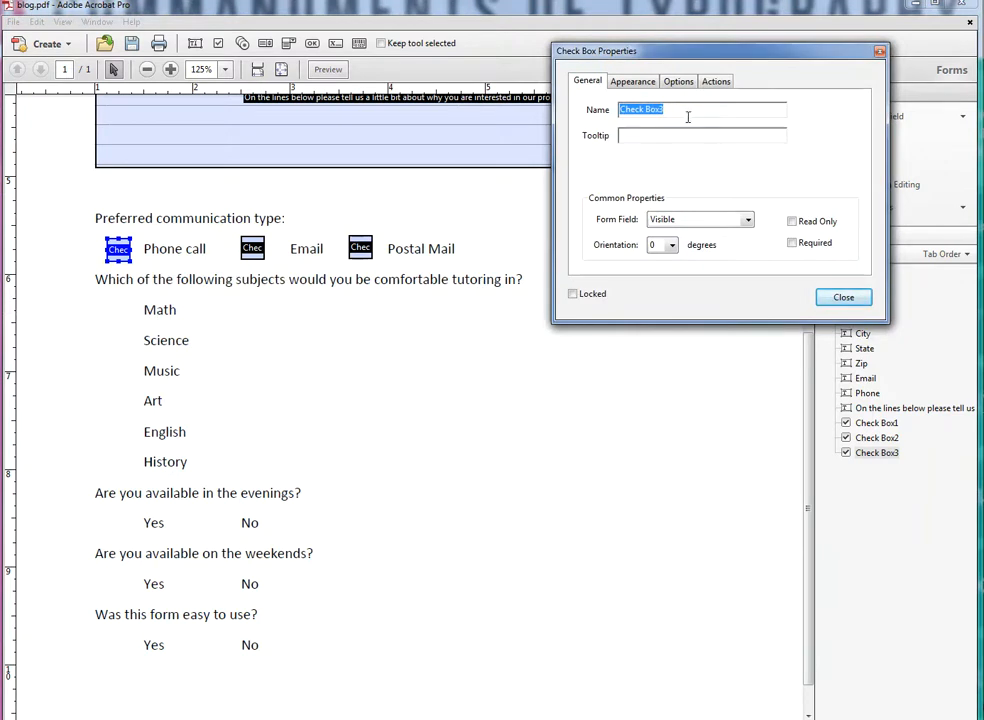
click(646, 84)
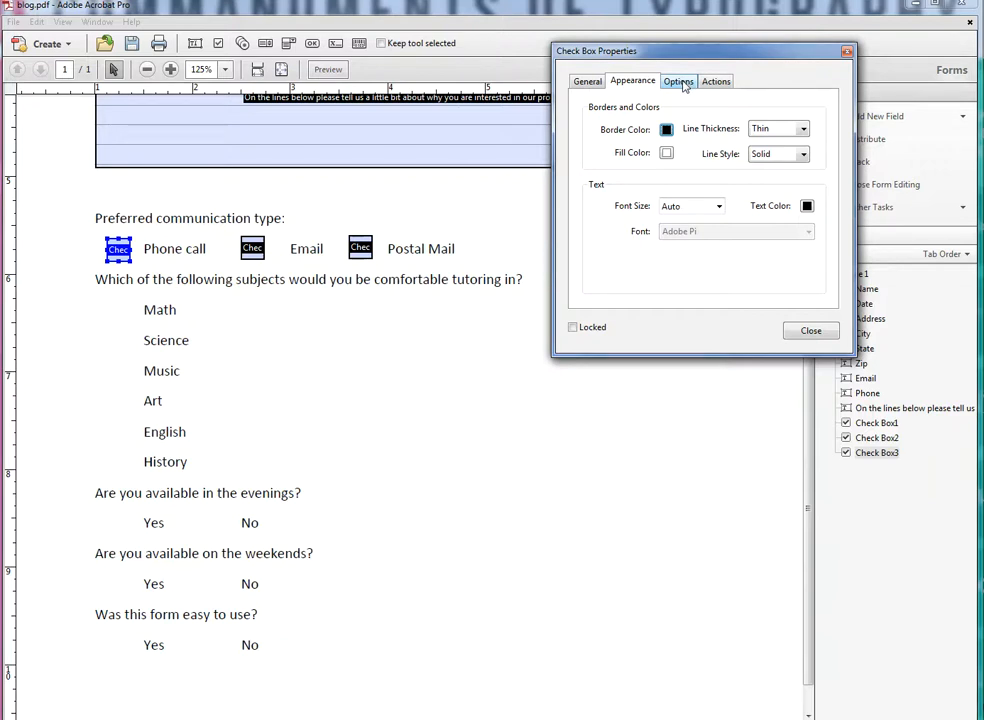
click(678, 82)
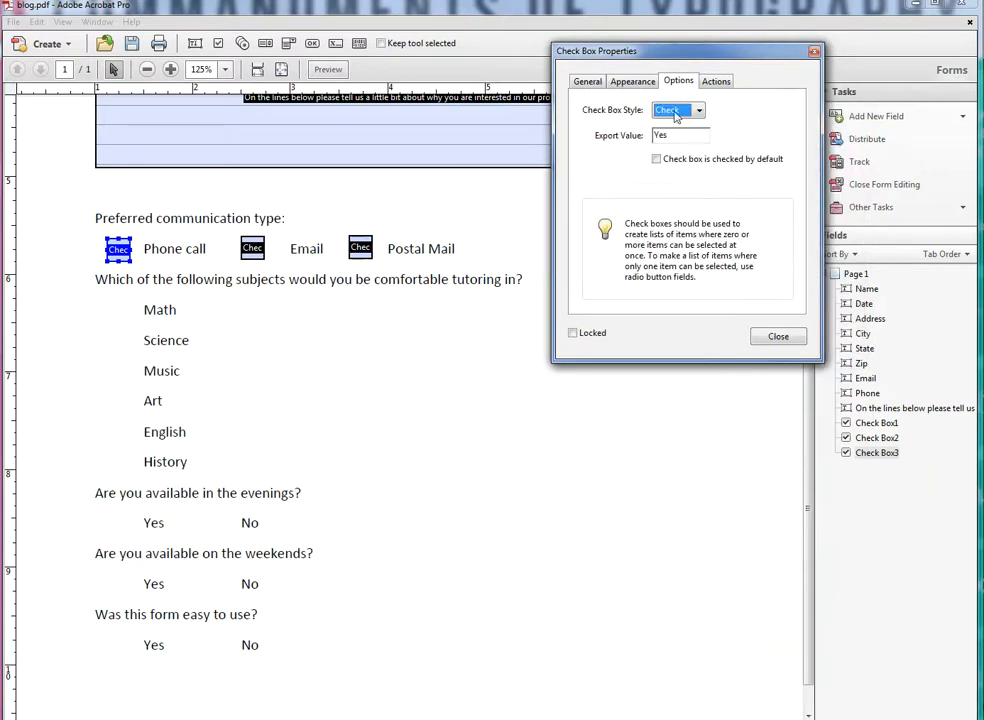
click(702, 112)
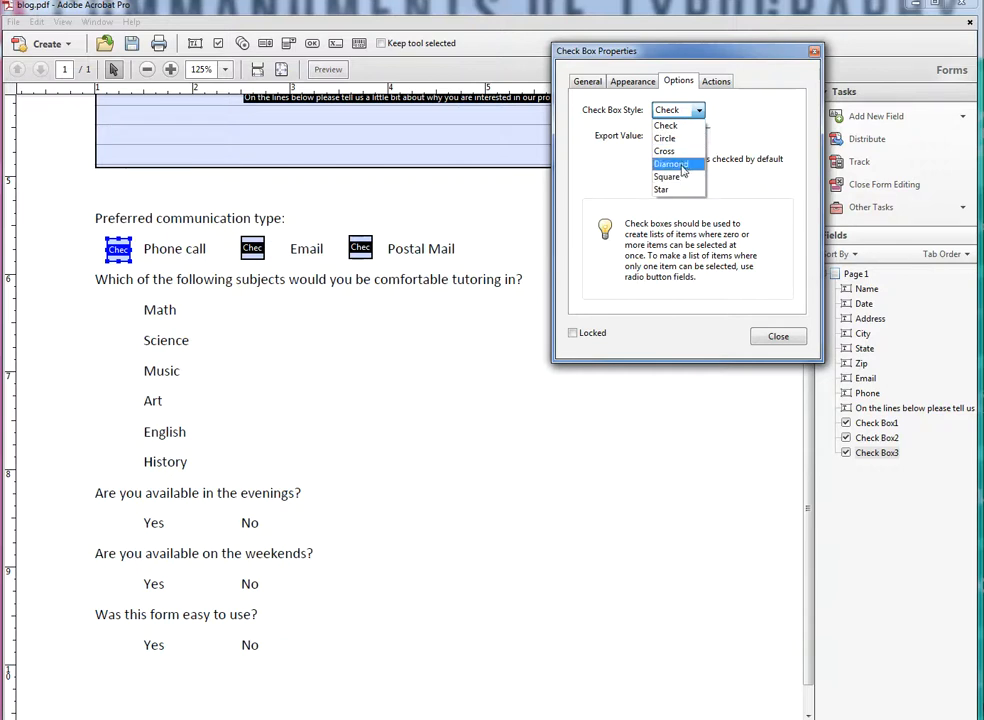
click(683, 127)
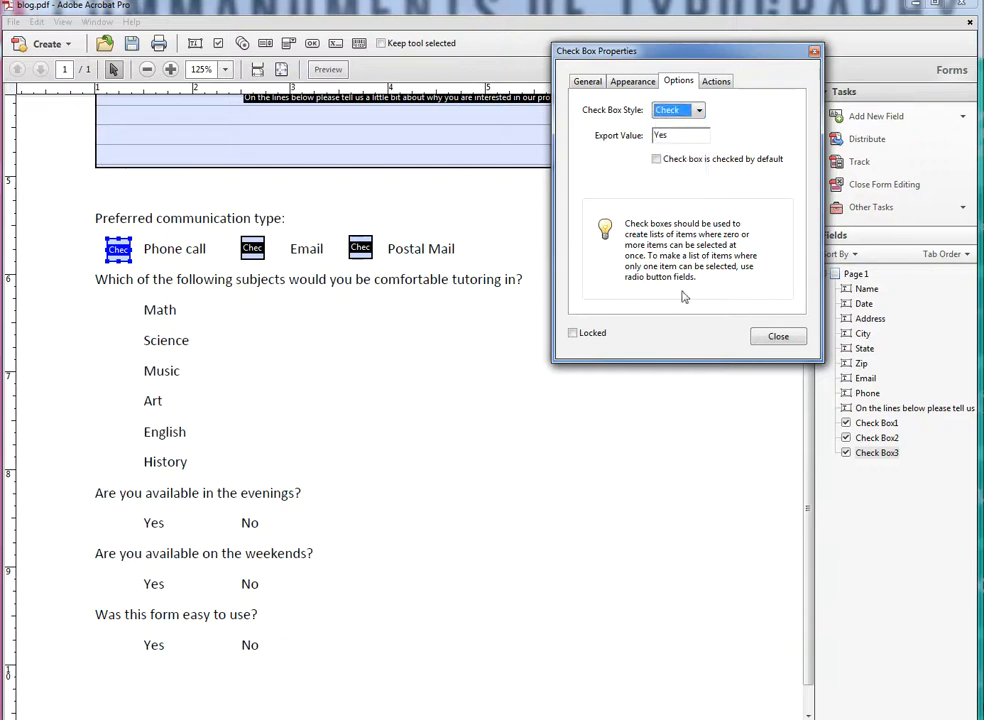
Mark the Phone call check box as required and close its properties.
click(590, 81)
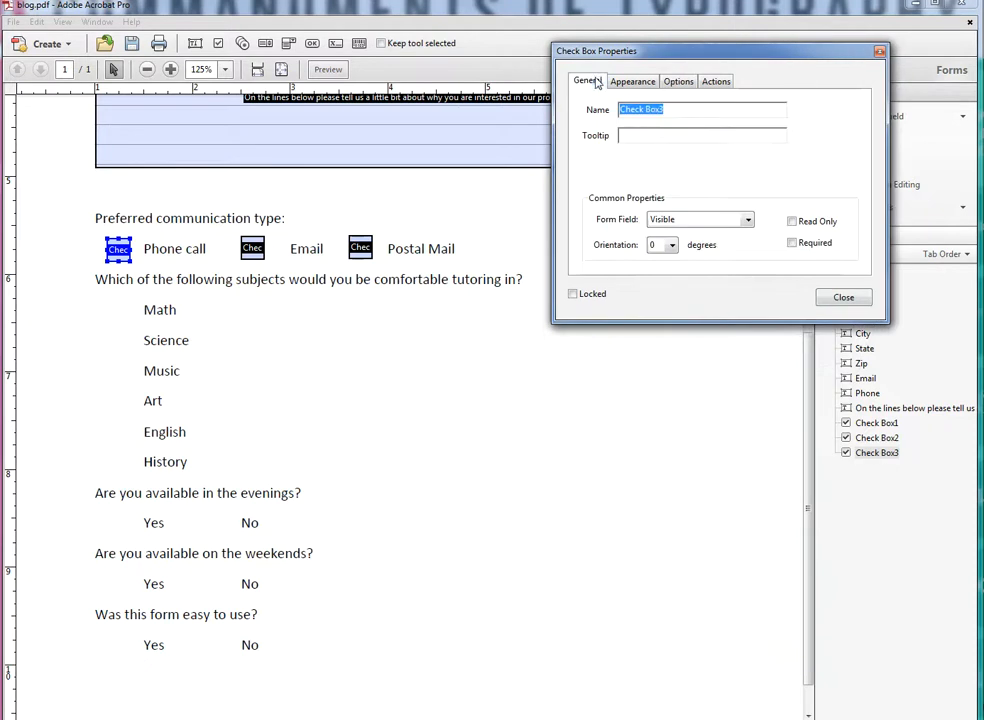
click(814, 243)
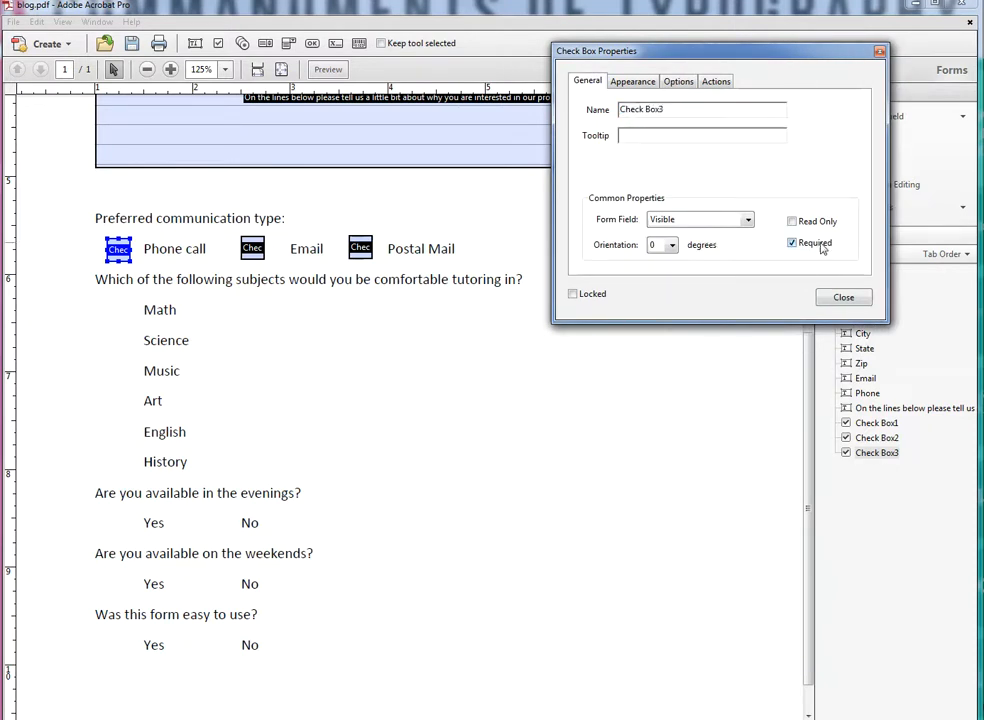
click(826, 304)
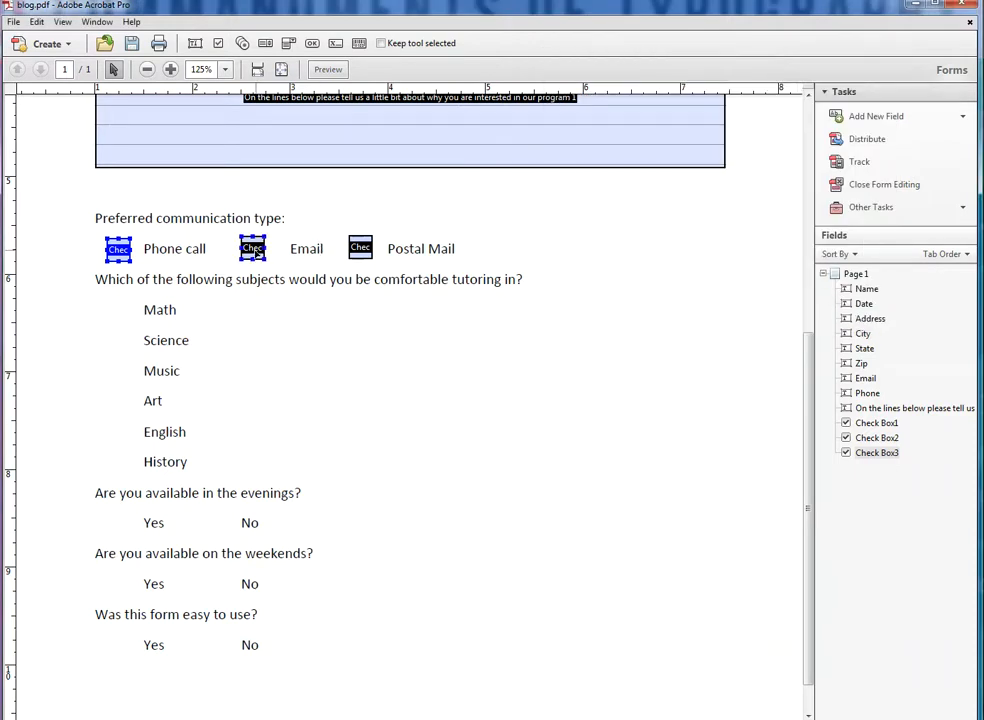
Move the Phone call check box up slightly so it lines up with the Email and Postal Mail check boxes.
click(252, 248)
click(117, 251)
click(300, 338)
click(252, 250)
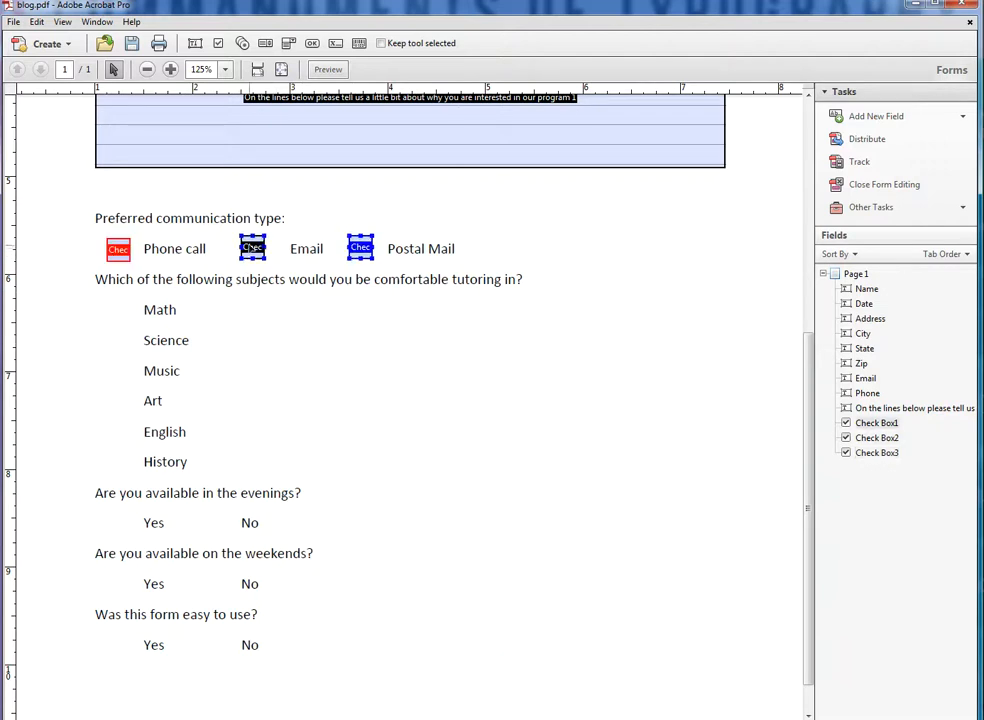
click(125, 254)
click(126, 255)
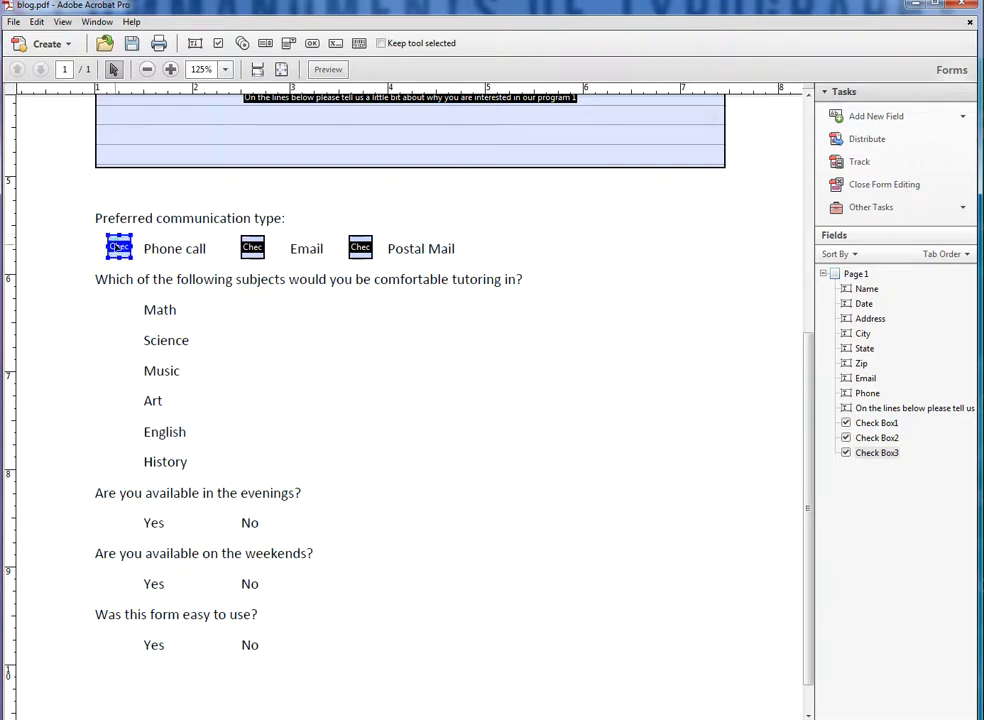
Remove the required setting from the Phone call check box and close its properties.
right_click(118, 243)
click(165, 252)
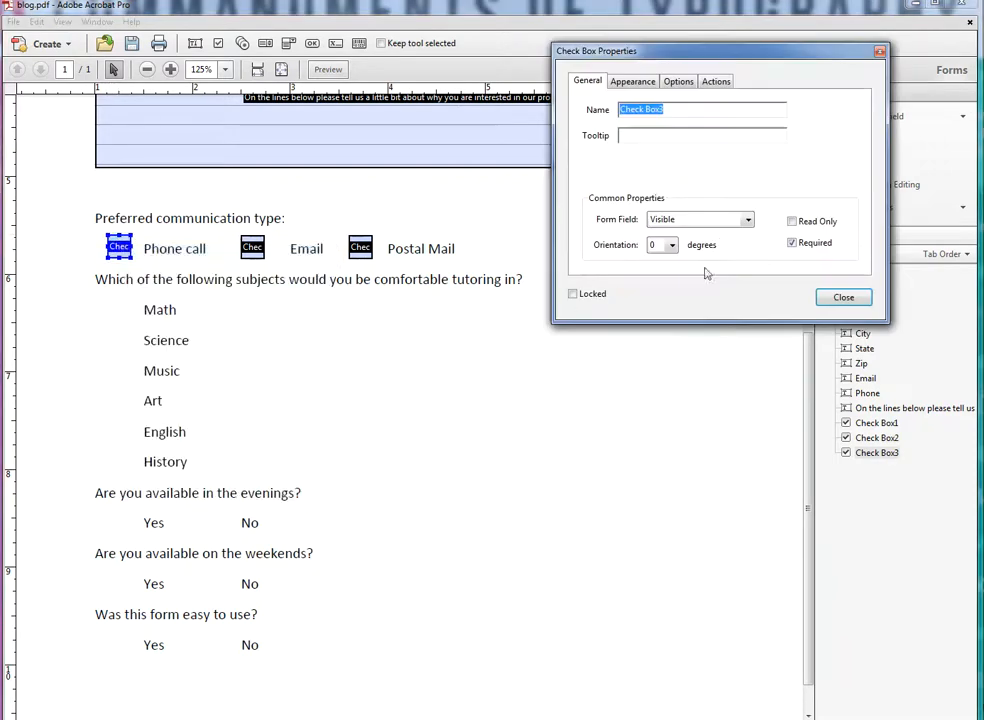
click(791, 243)
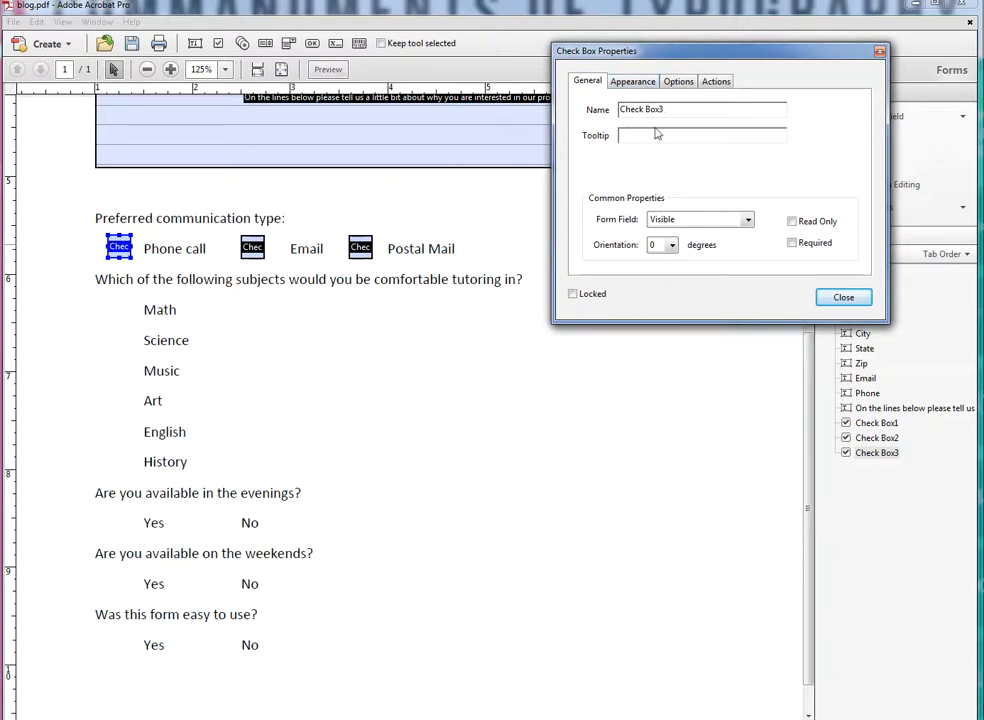
click(633, 81)
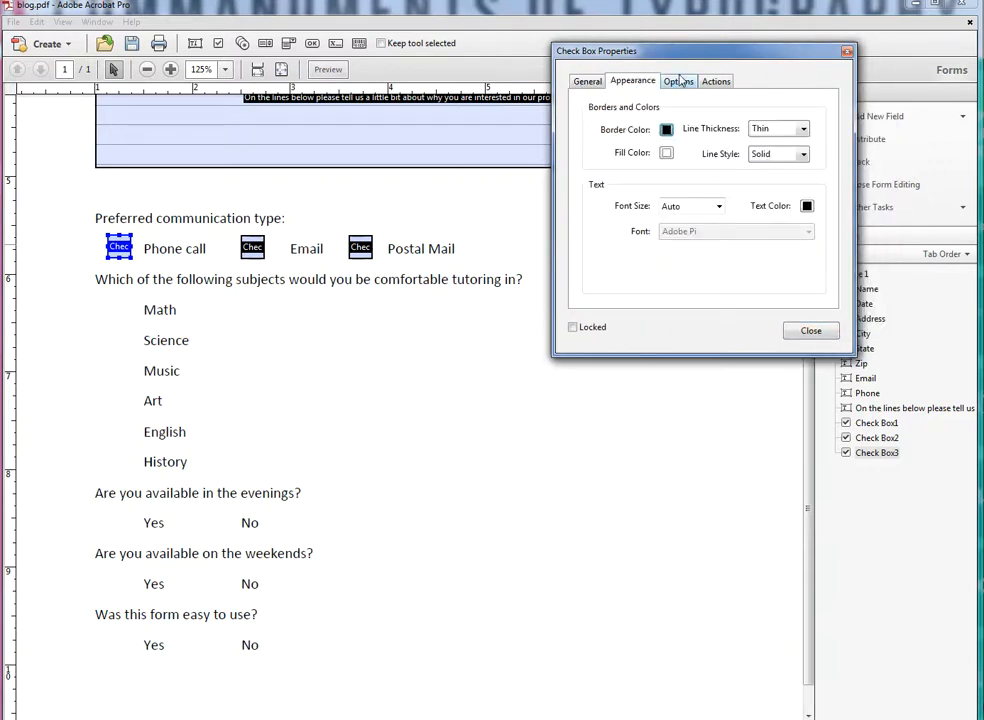
click(679, 81)
click(587, 81)
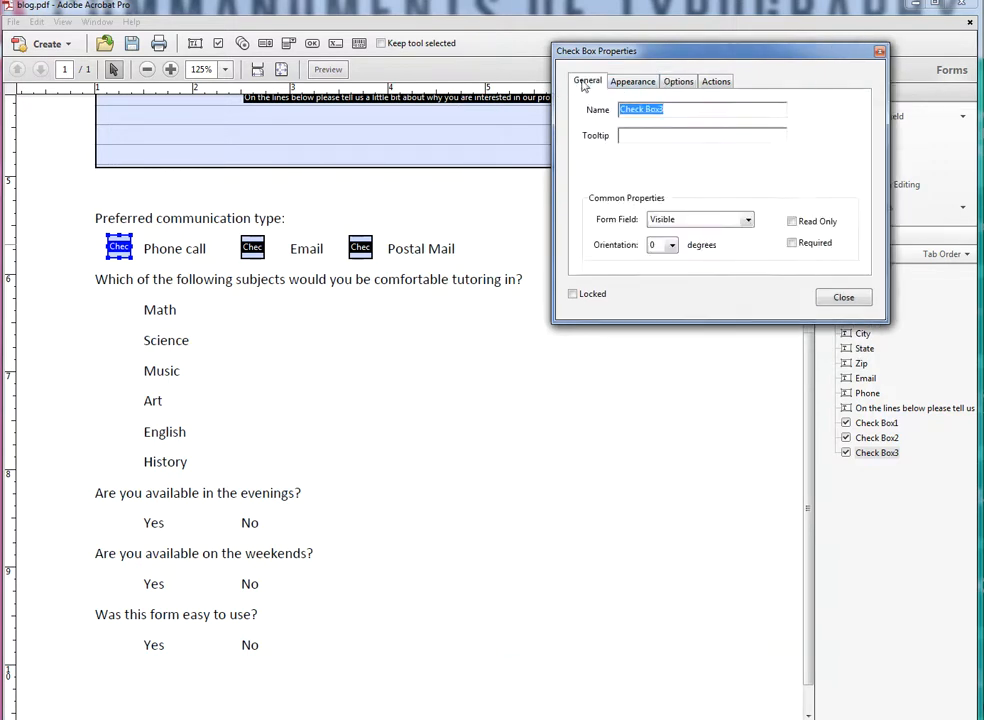
click(843, 294)
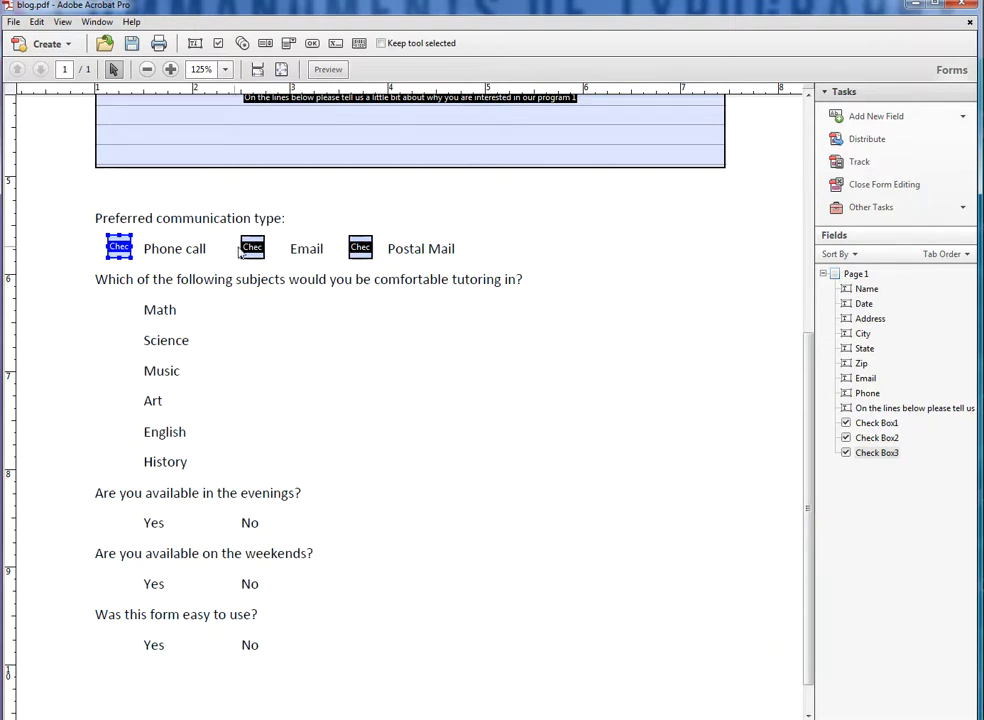
Check which entry in the field list belongs to each communication check box on the page.
click(250, 252)
click(368, 253)
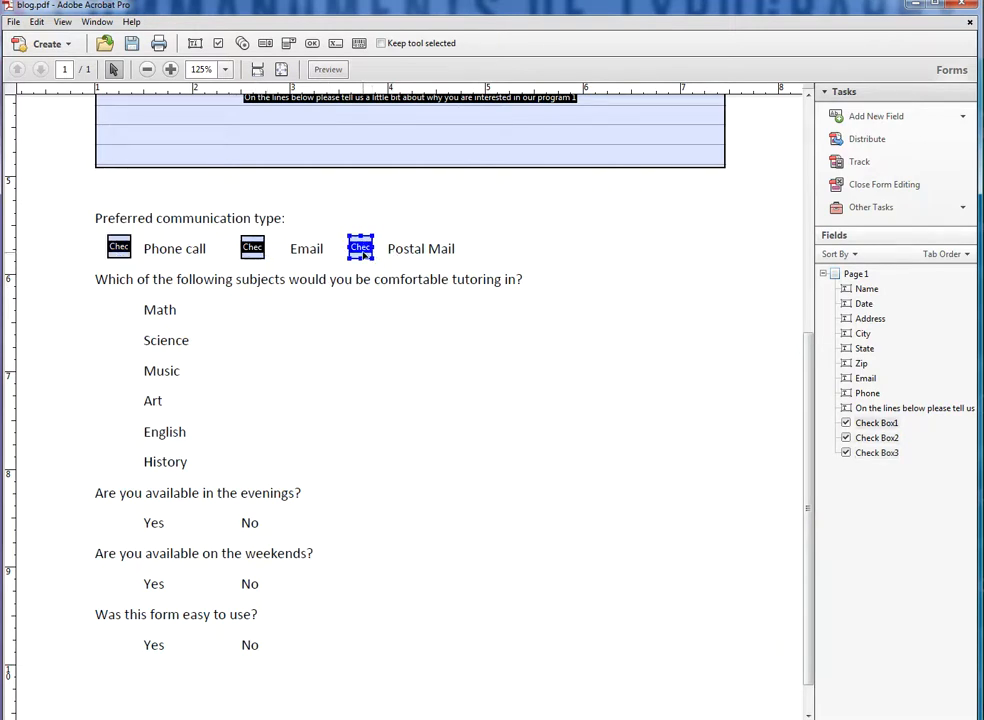
click(884, 424)
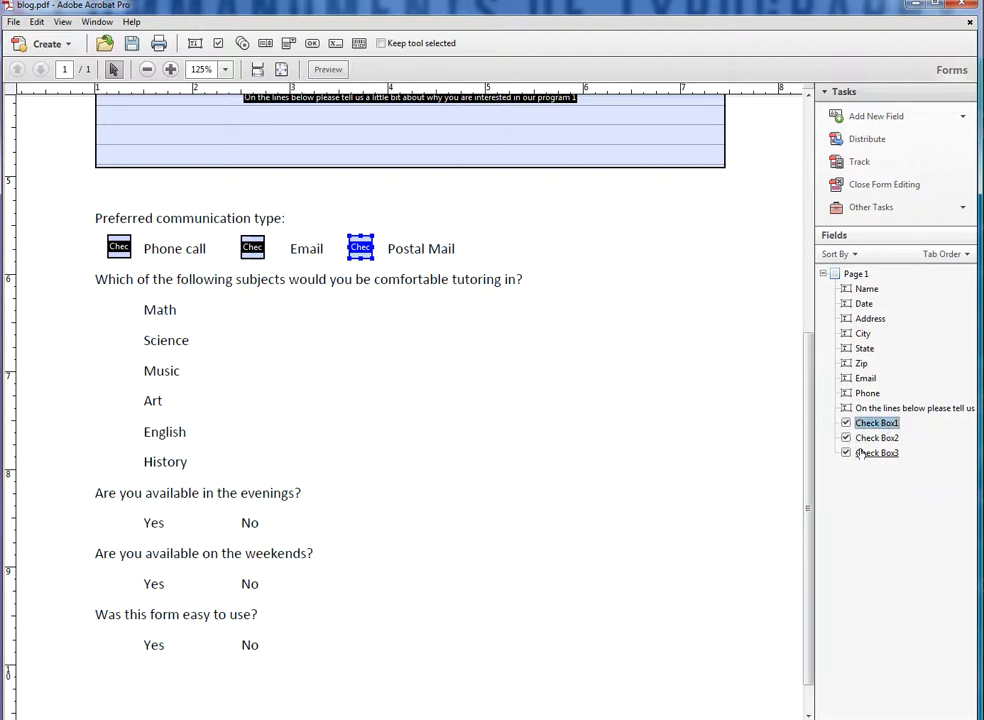
click(862, 453)
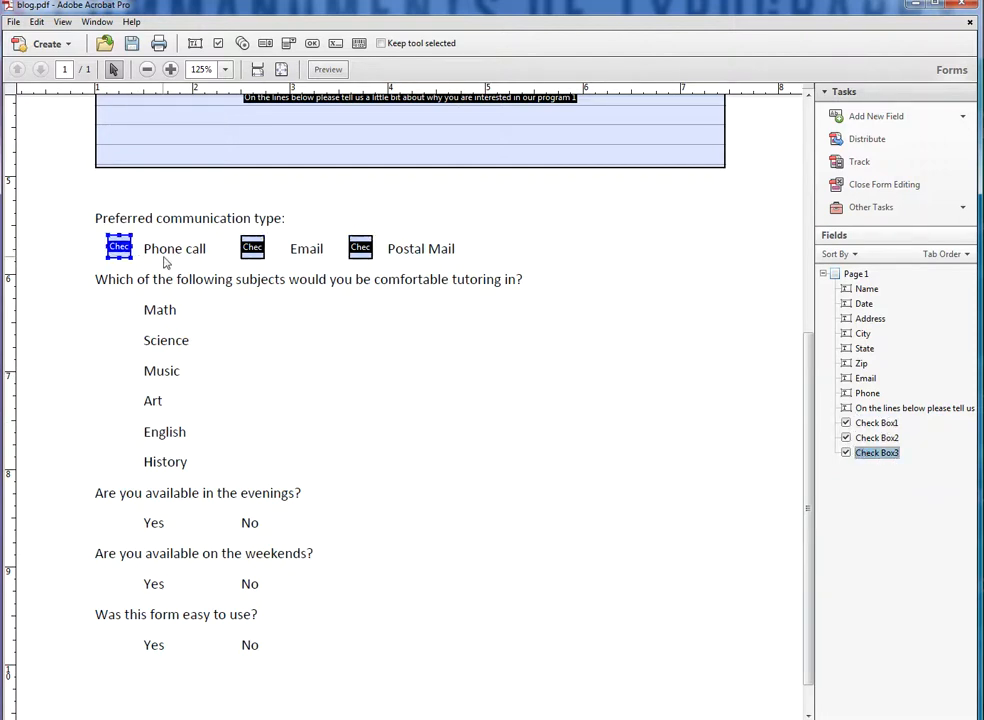
click(283, 313)
Add a radio button group to the evening availability question, with one button before No and another before Yes.
scroll(293, 425, down, 1)
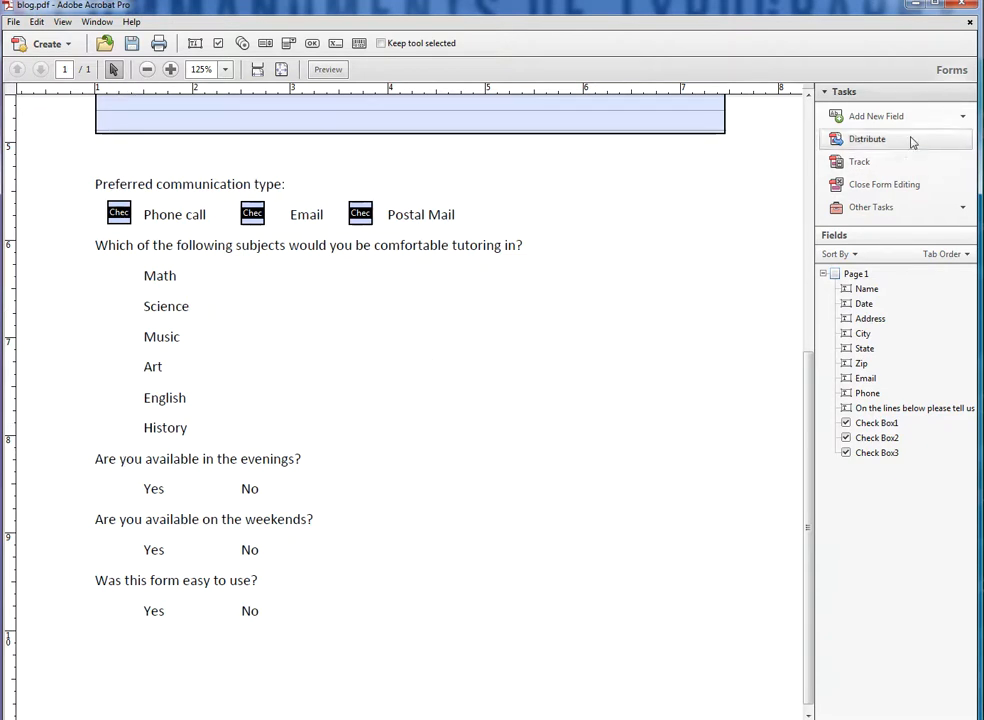
click(965, 119)
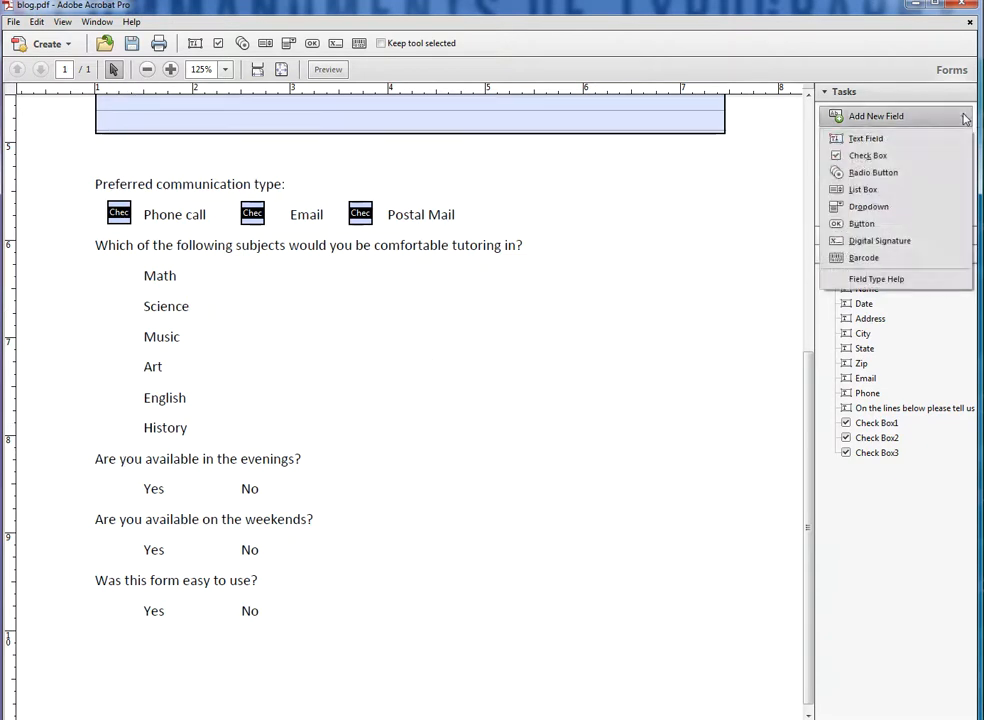
click(893, 174)
click(216, 486)
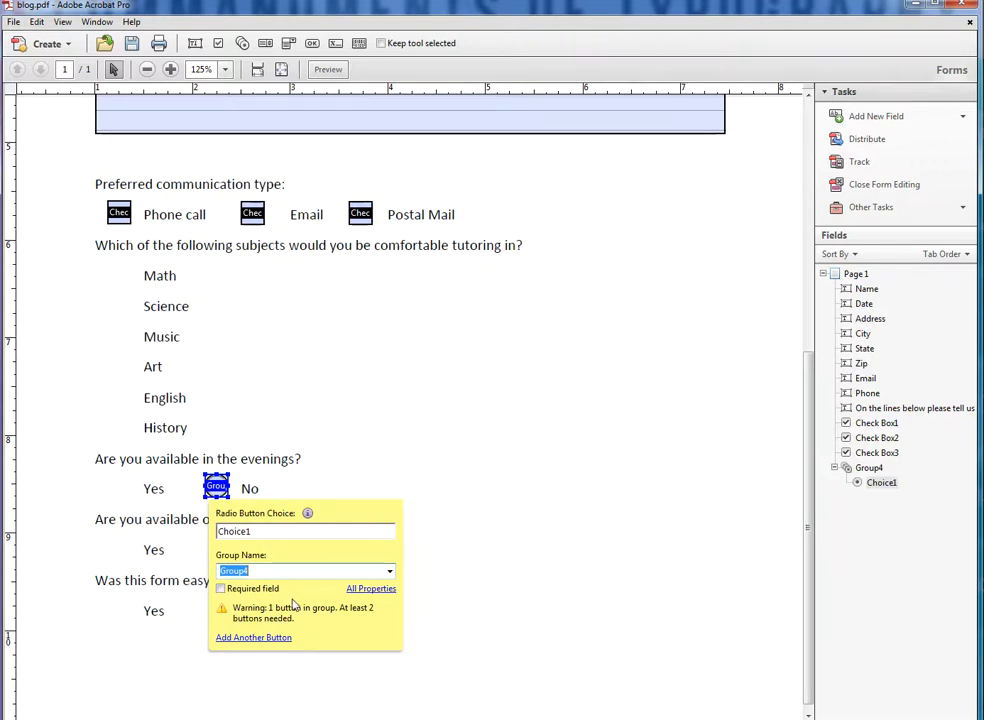
click(240, 638)
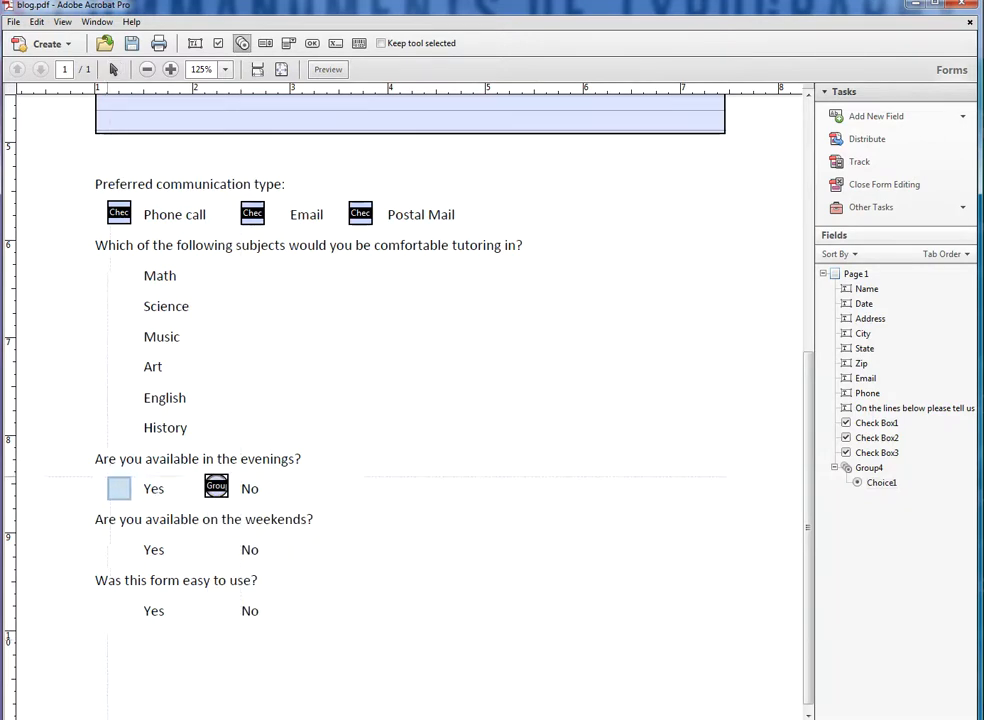
click(119, 487)
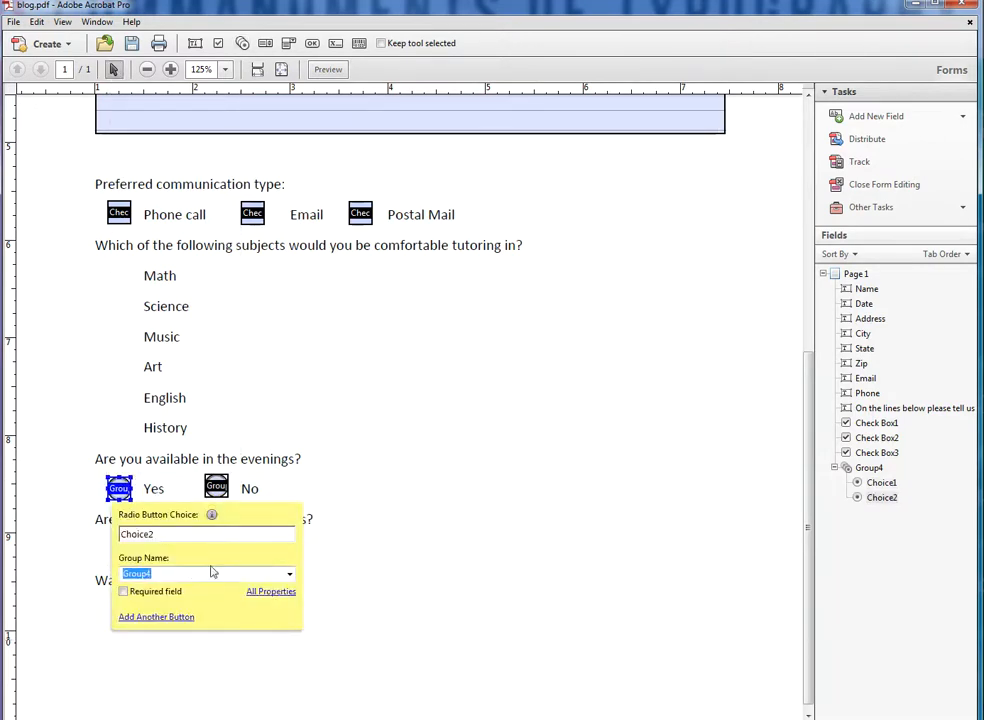
Open the full properties of the Yes radio button for evening availability and make its group required.
click(270, 592)
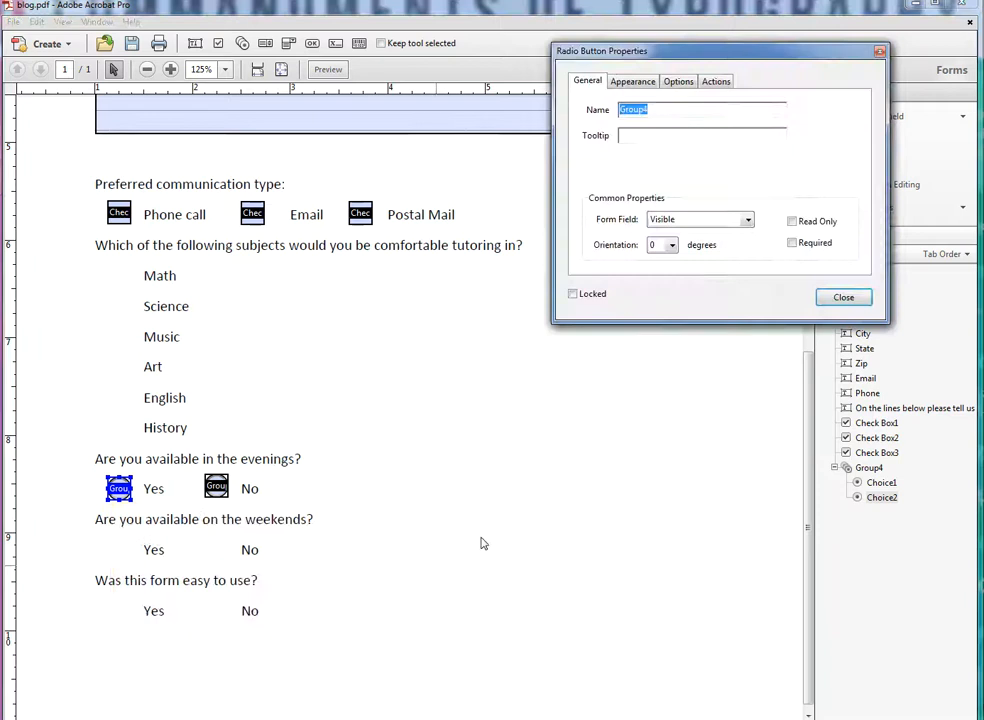
click(674, 110)
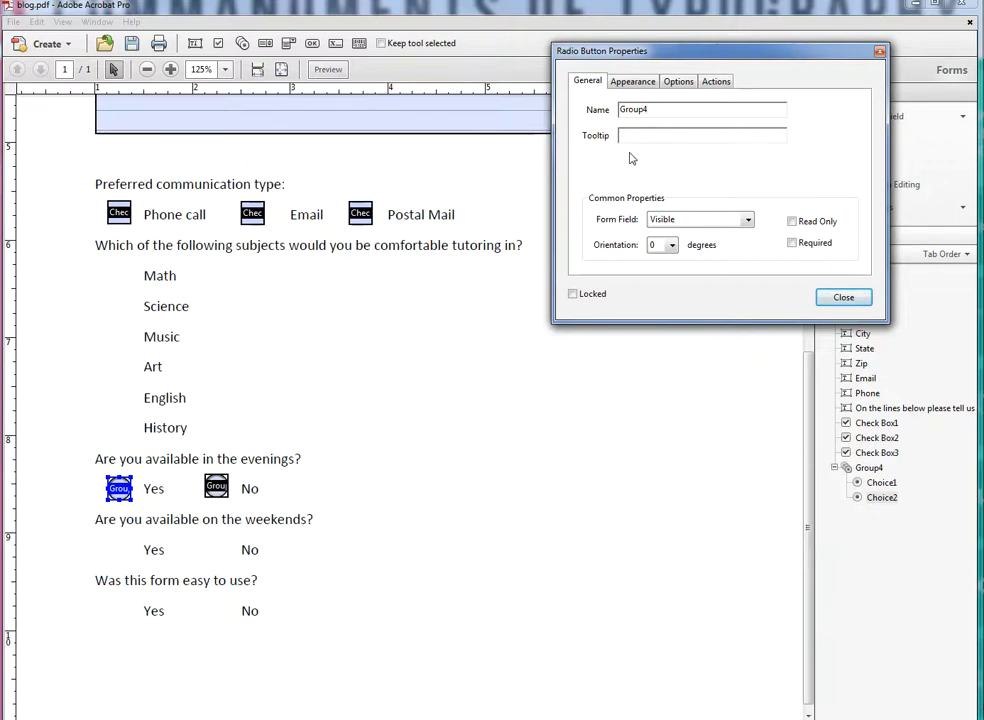
click(792, 243)
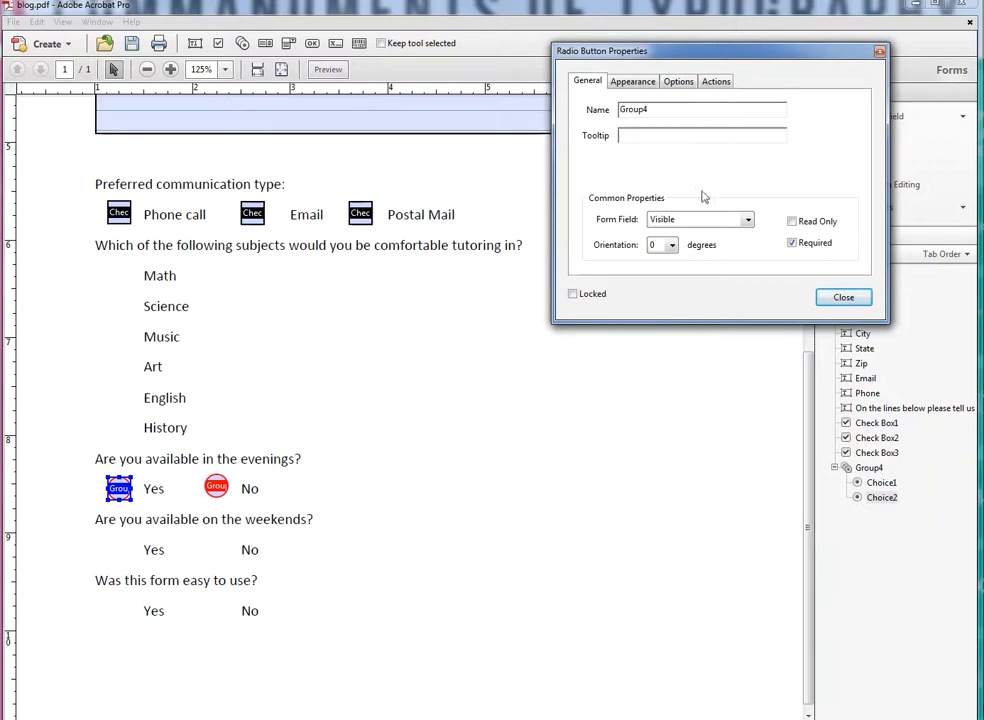
Set the radio button choice of the button before Yes to Yes and close its properties.
click(655, 84)
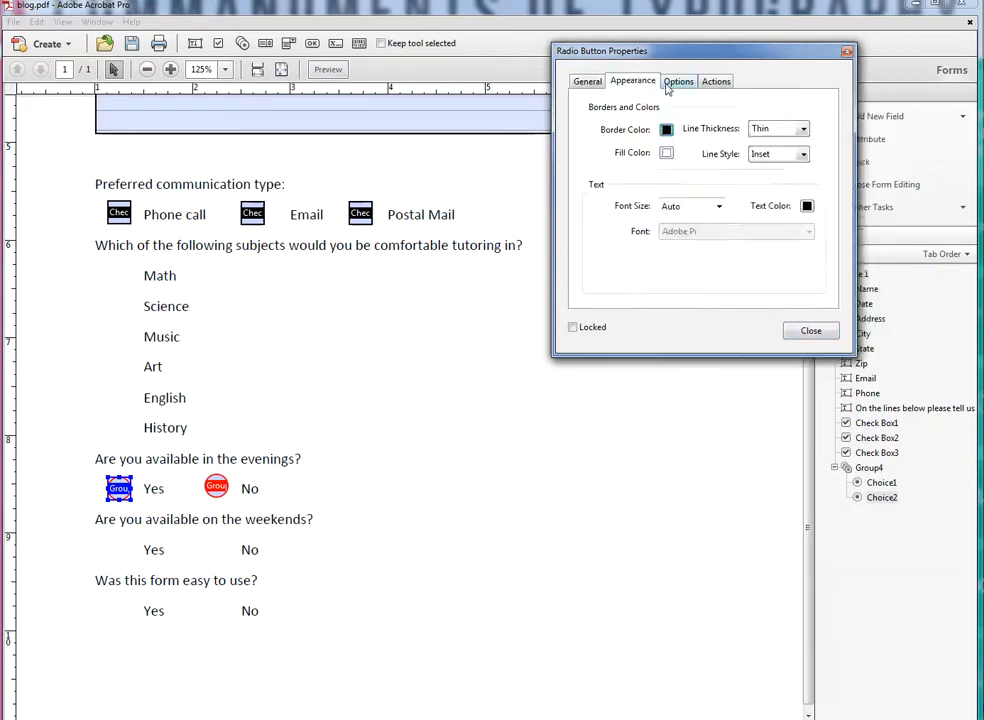
click(668, 86)
drag(713, 138, 659, 140)
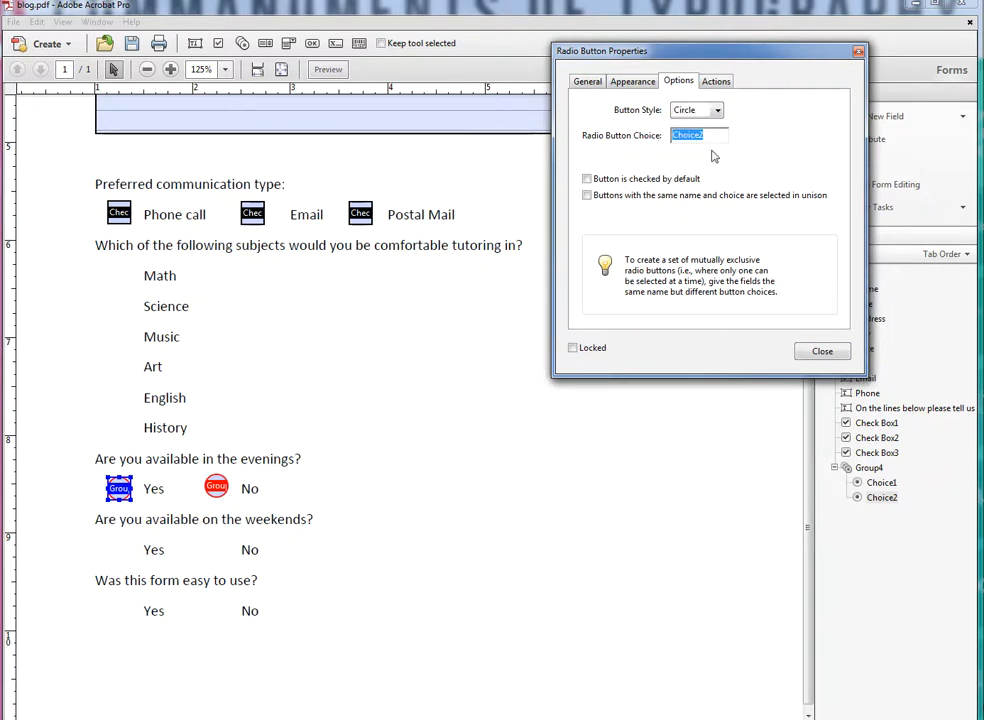
text(No)
click(590, 81)
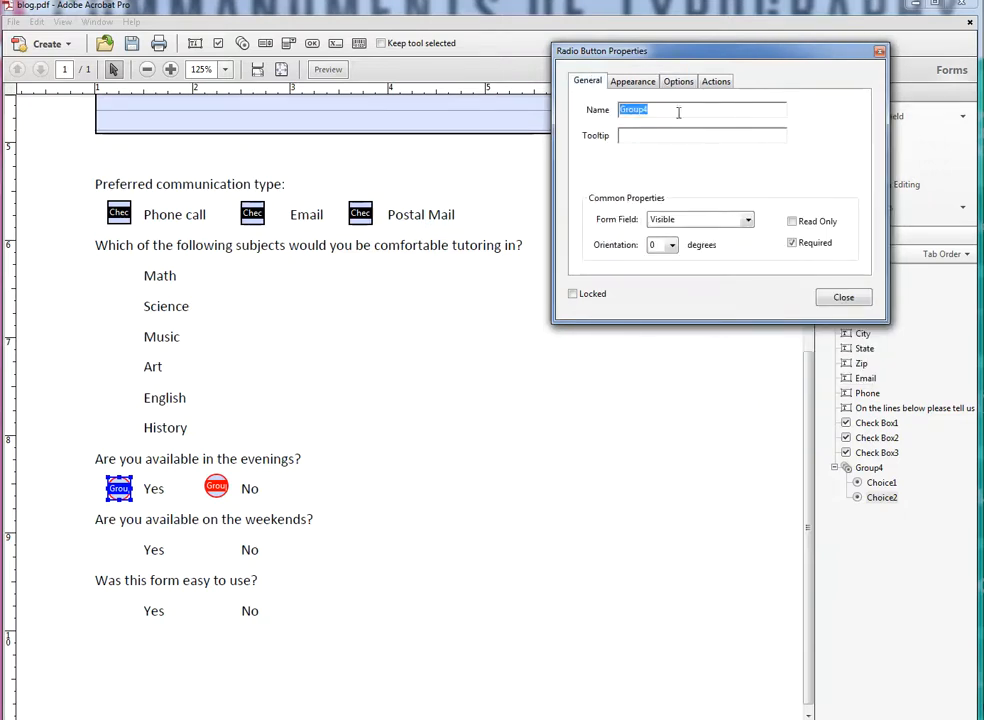
click(843, 298)
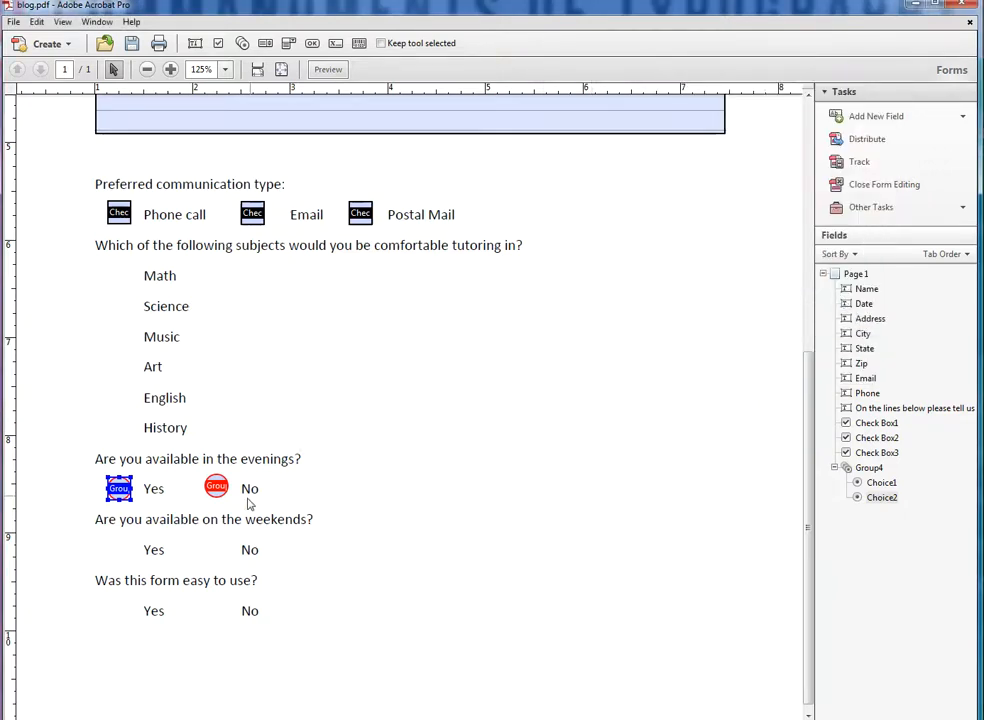
Set the radio button choice of the button before No to No in its properties and close them.
click(212, 489)
right_click(215, 486)
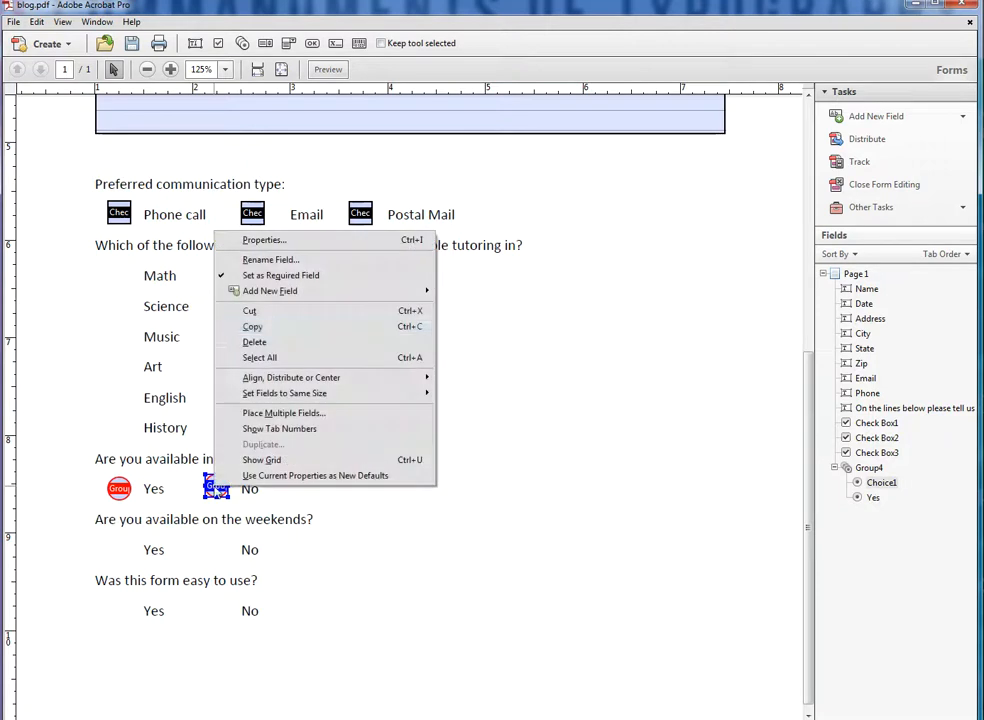
click(264, 240)
click(678, 82)
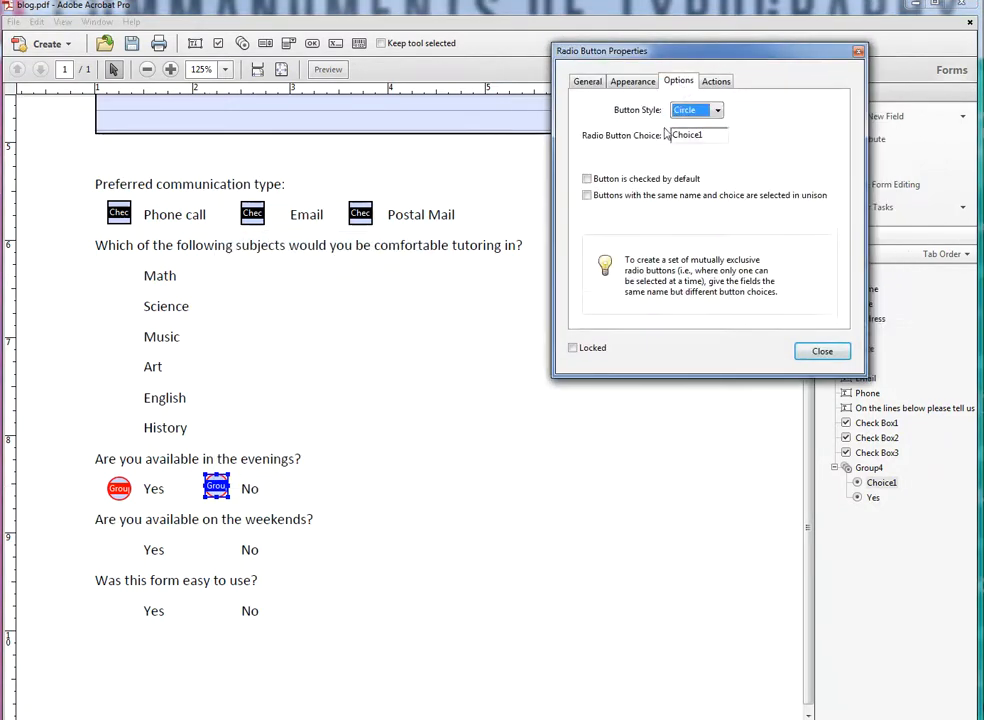
drag(704, 135, 656, 143)
text(No)
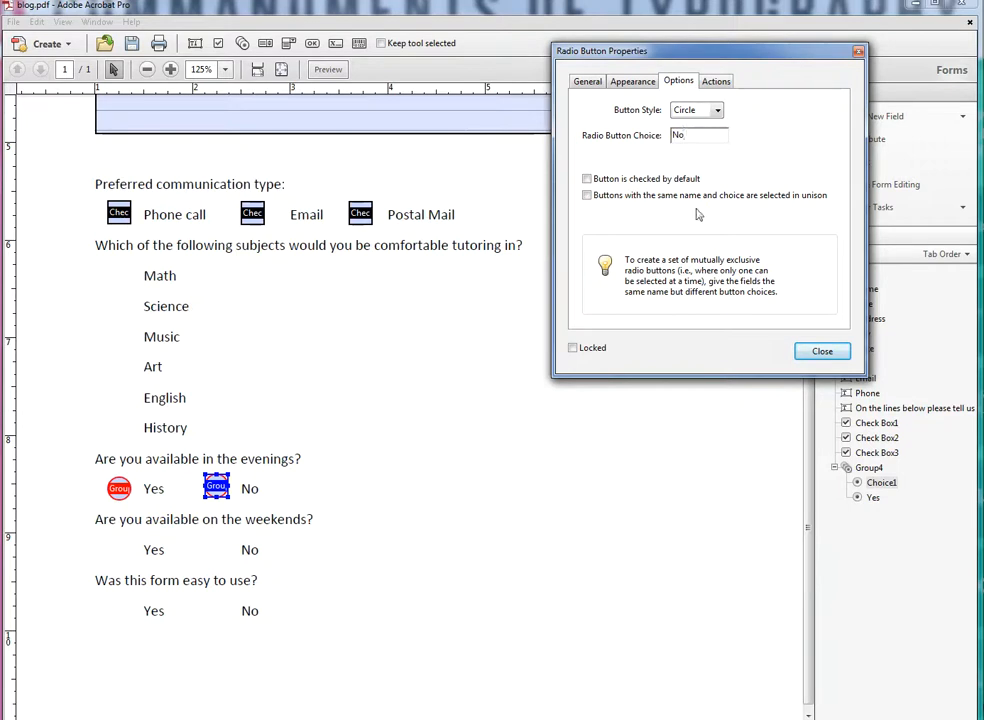
click(811, 351)
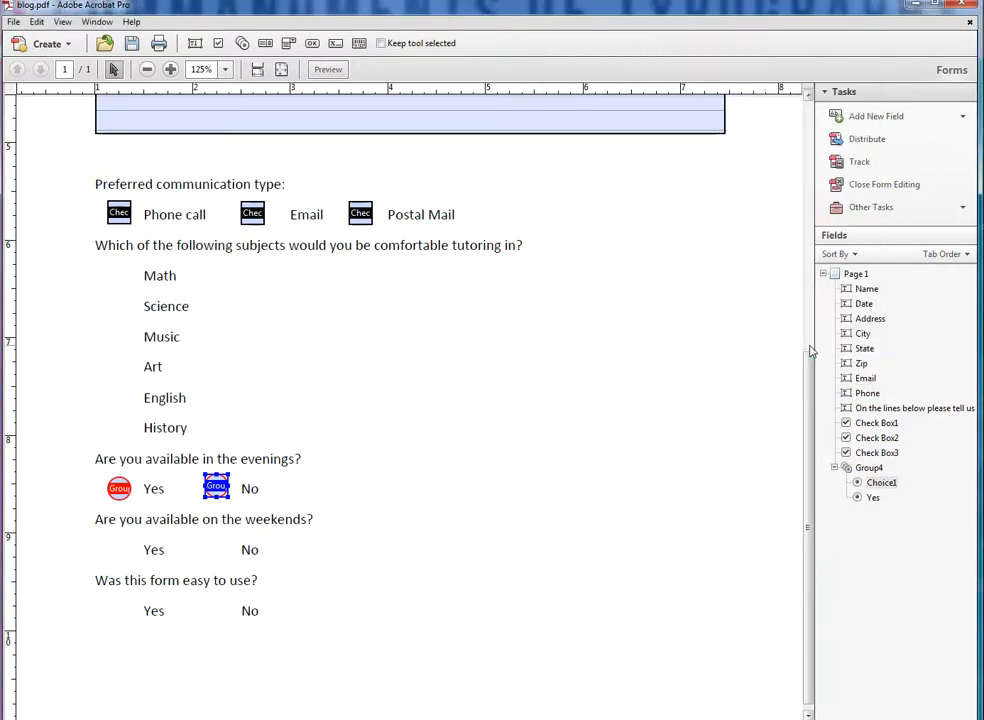
Check which field list entry belongs to each evening availability radio button on the page.
click(121, 489)
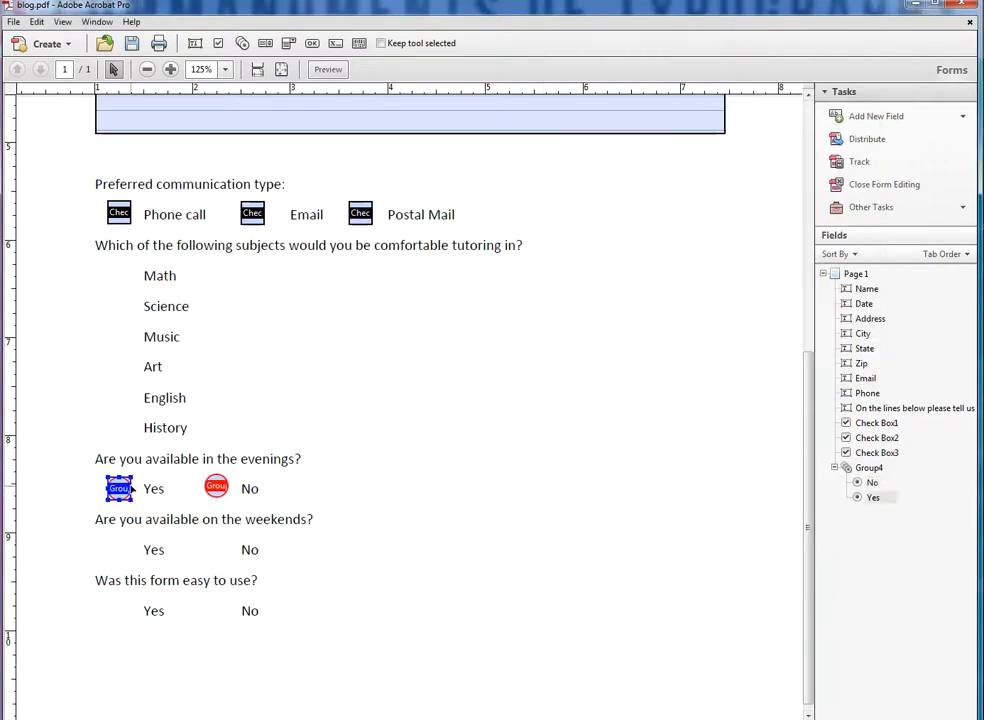
click(873, 498)
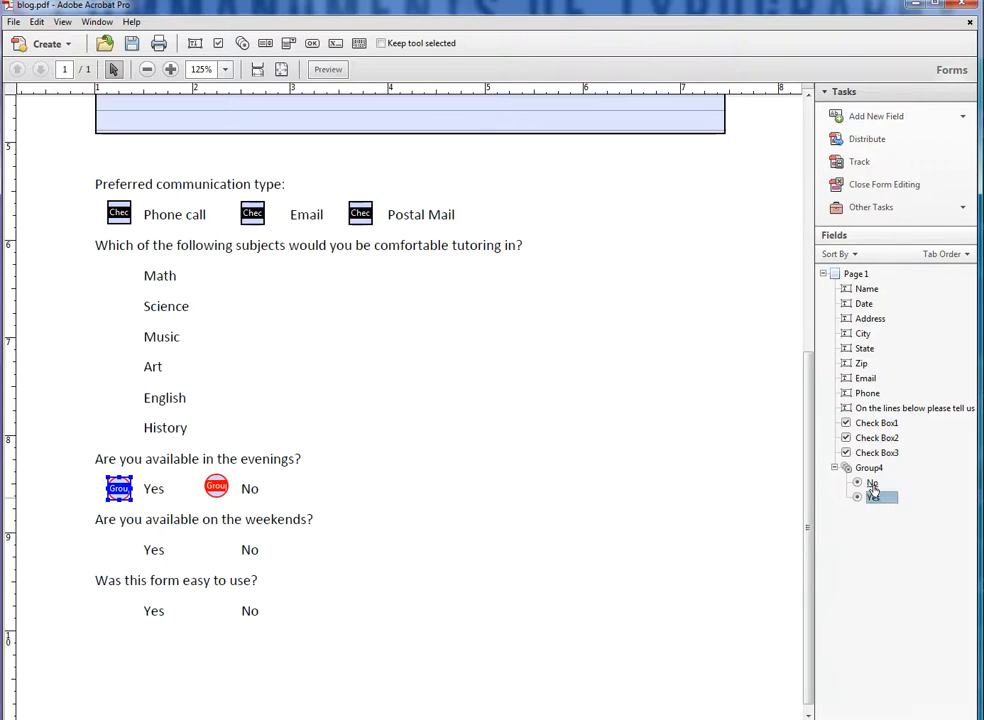
click(872, 483)
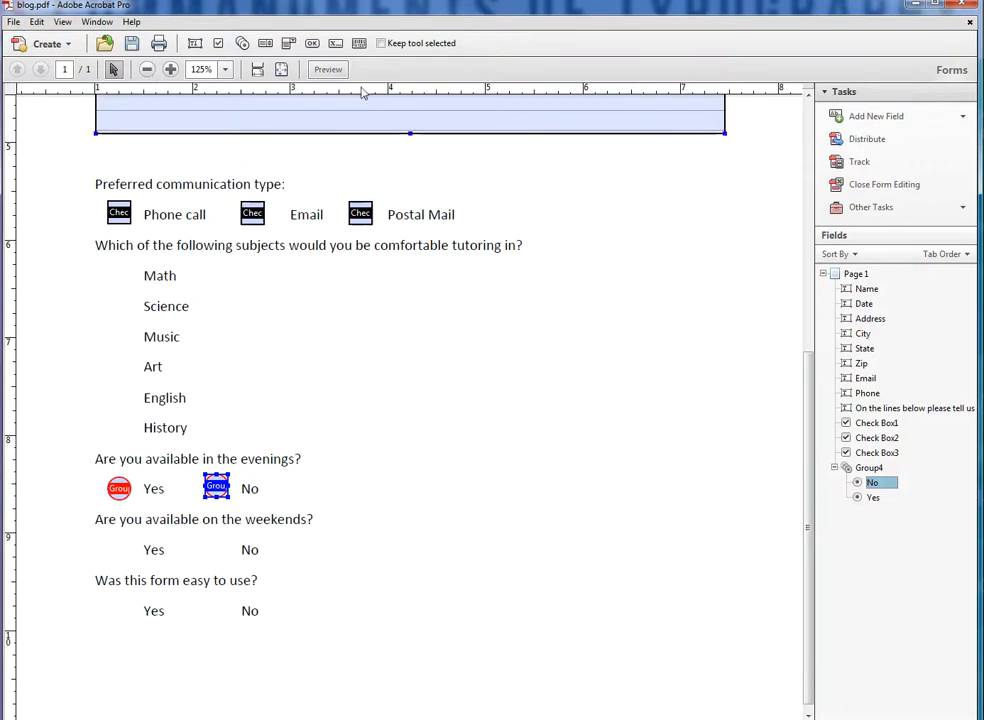
Preview the form and look over its fields from the top down to the communication check boxes.
click(332, 70)
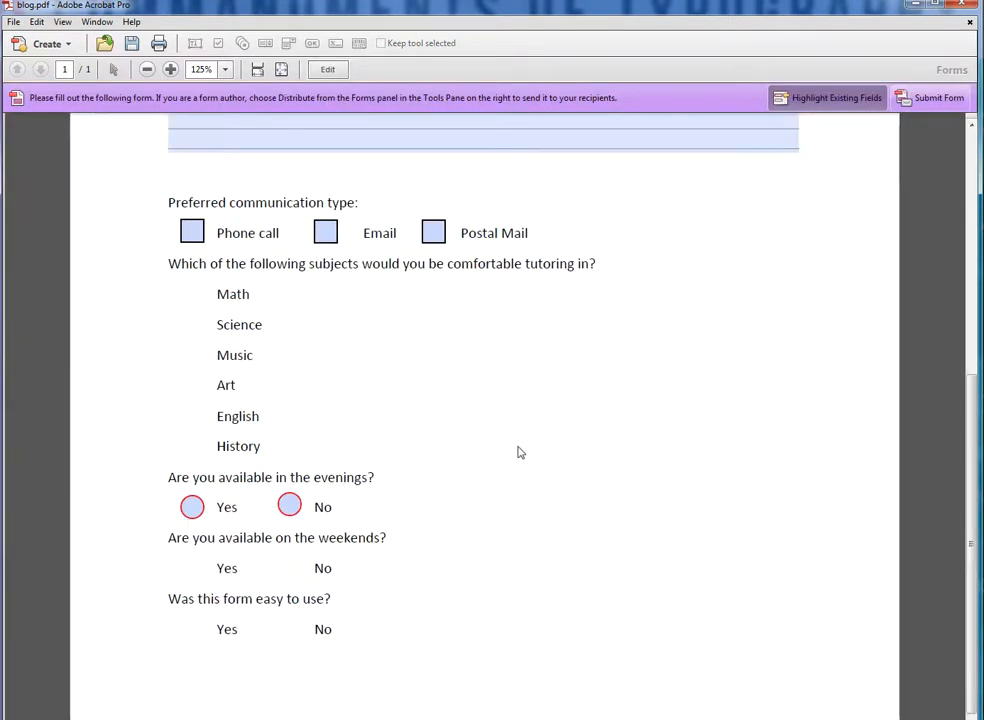
scroll(518, 448, up, 5)
scroll(518, 445, up, 2)
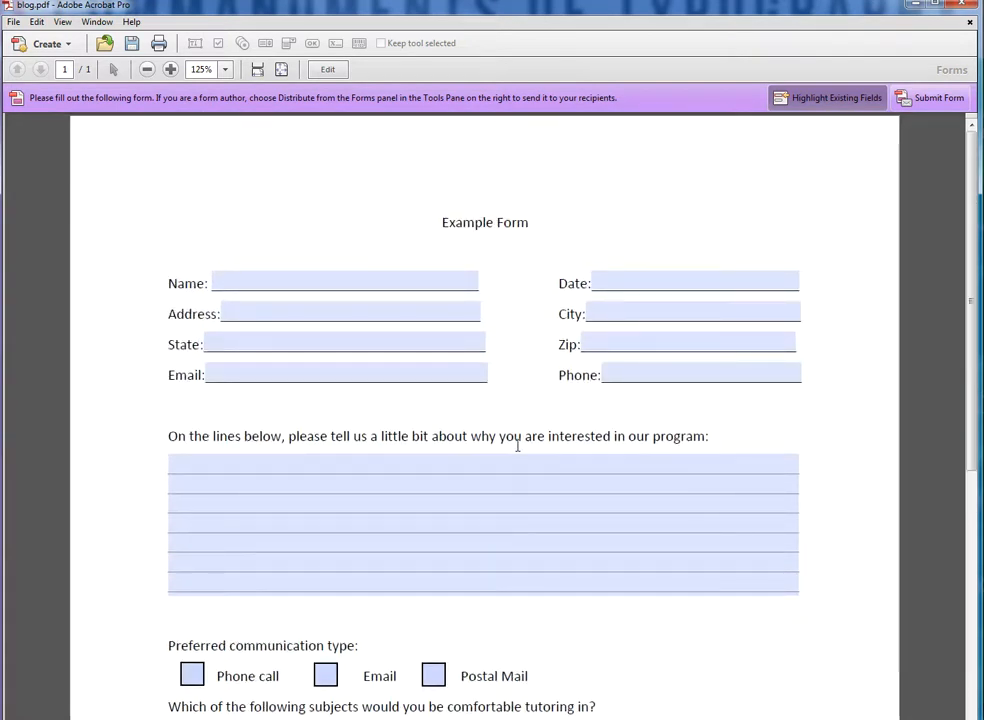
scroll(448, 459, down, 5)
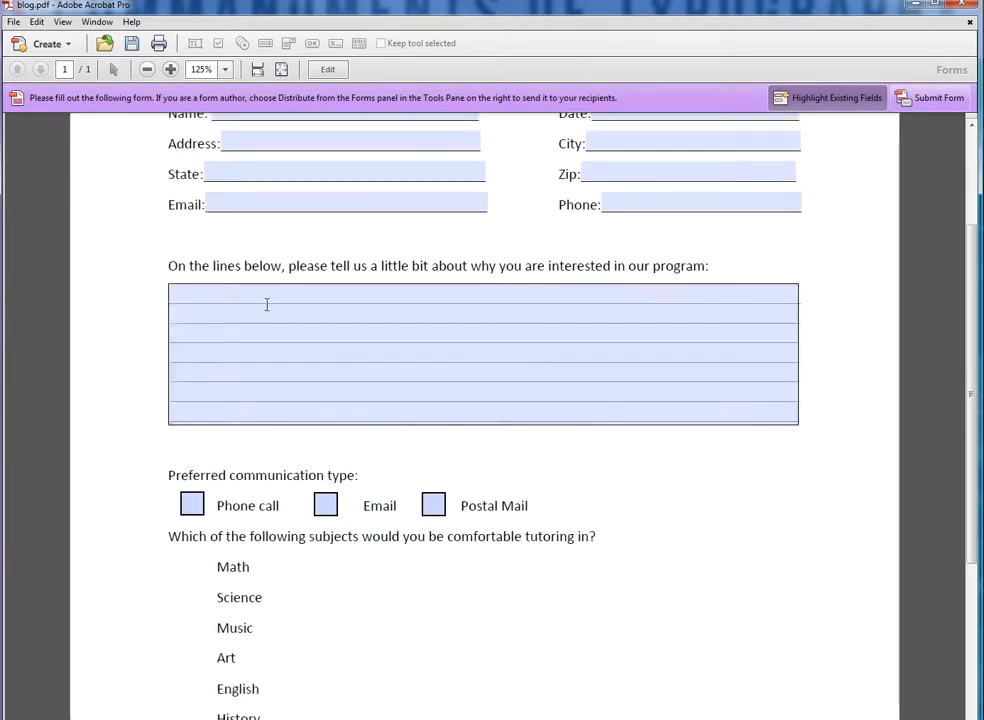
scroll(332, 492, down, 4)
Test the three communication check boxes by checking them all, and leave only Email checked.
click(325, 369)
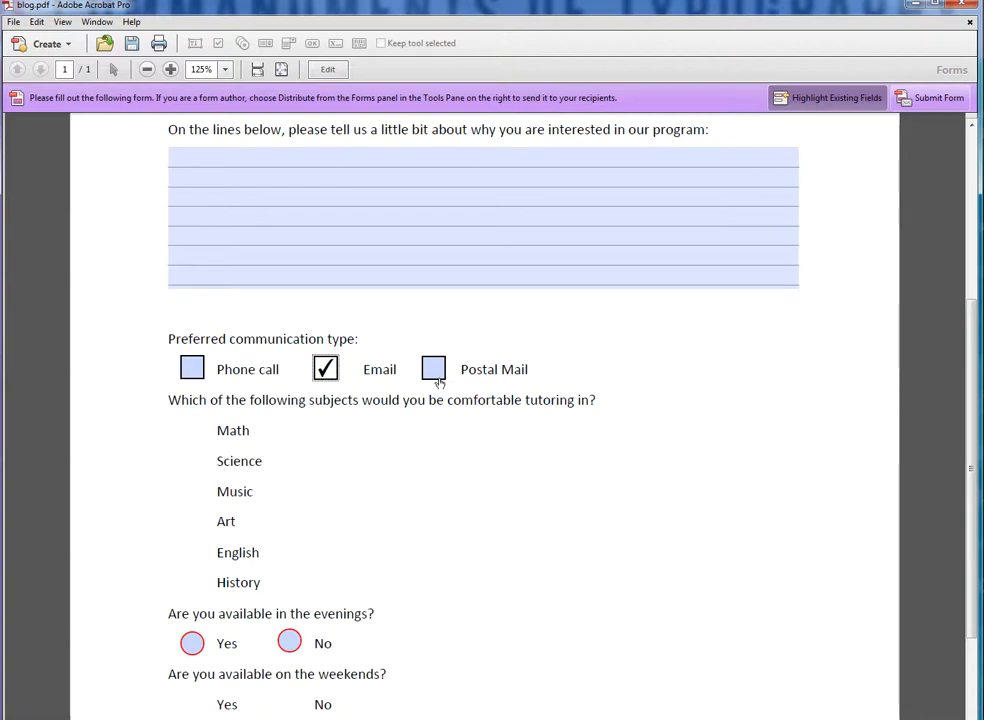
click(433, 369)
click(192, 369)
scroll(472, 450, down, 1)
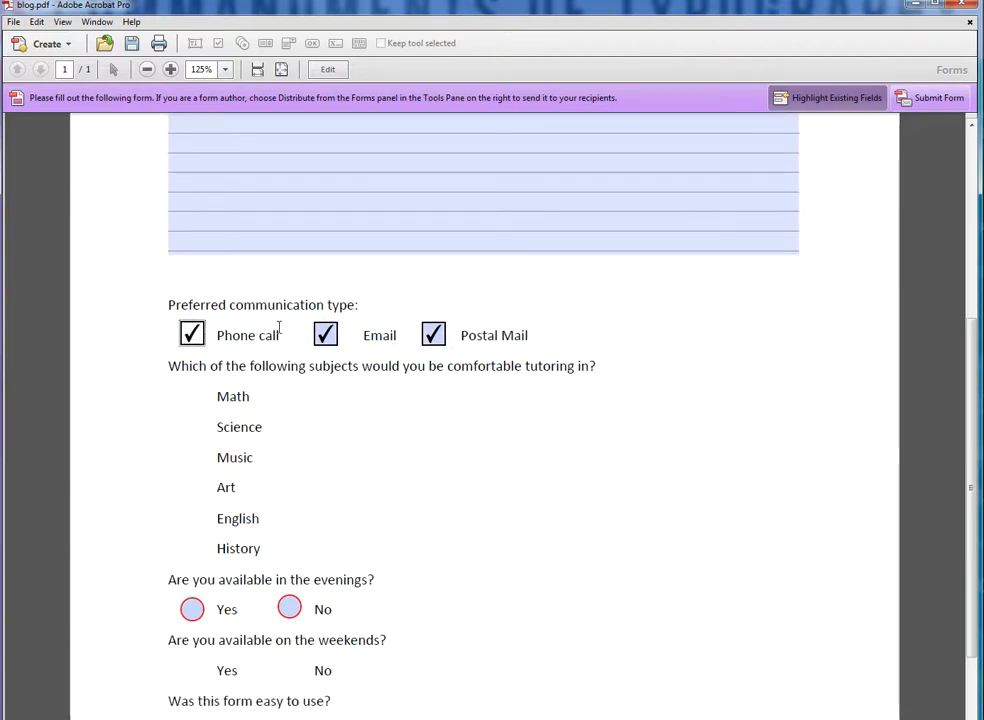
click(325, 336)
click(192, 334)
click(436, 340)
click(325, 334)
scroll(366, 436, down, 3)
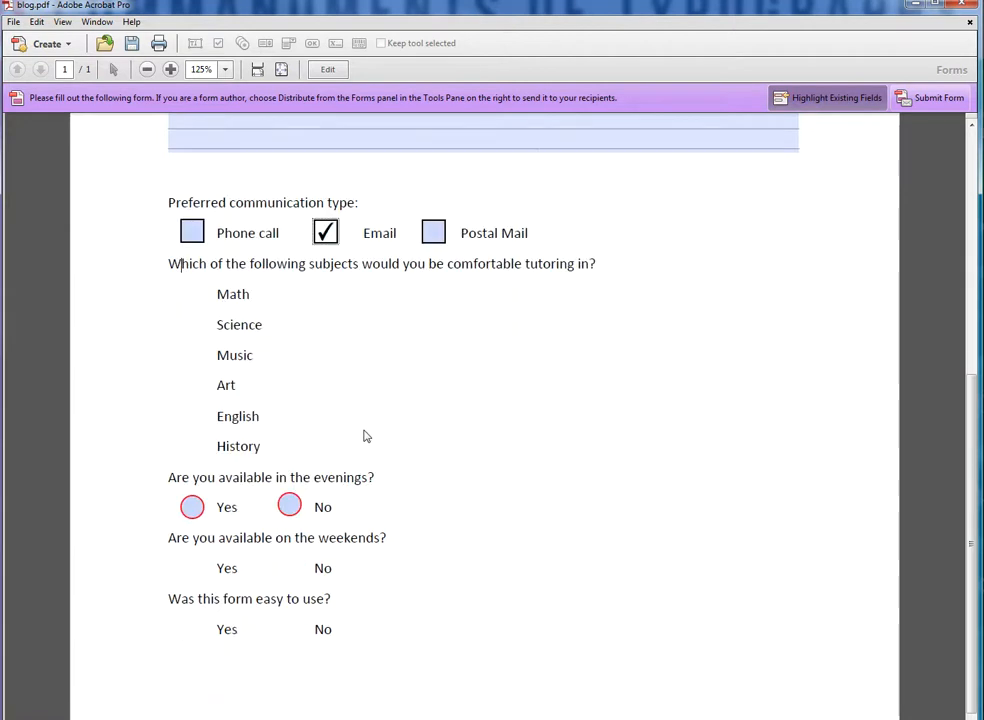
Test the evening availability radio buttons by alternating between No and Yes, and leave Yes selected.
click(290, 507)
click(193, 508)
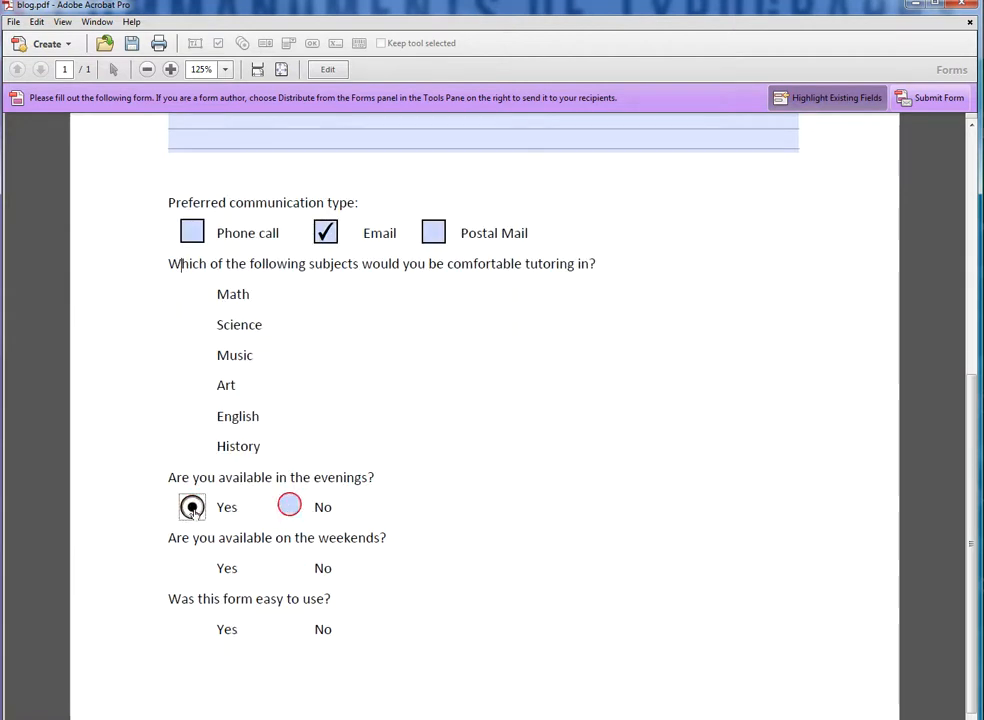
click(289, 507)
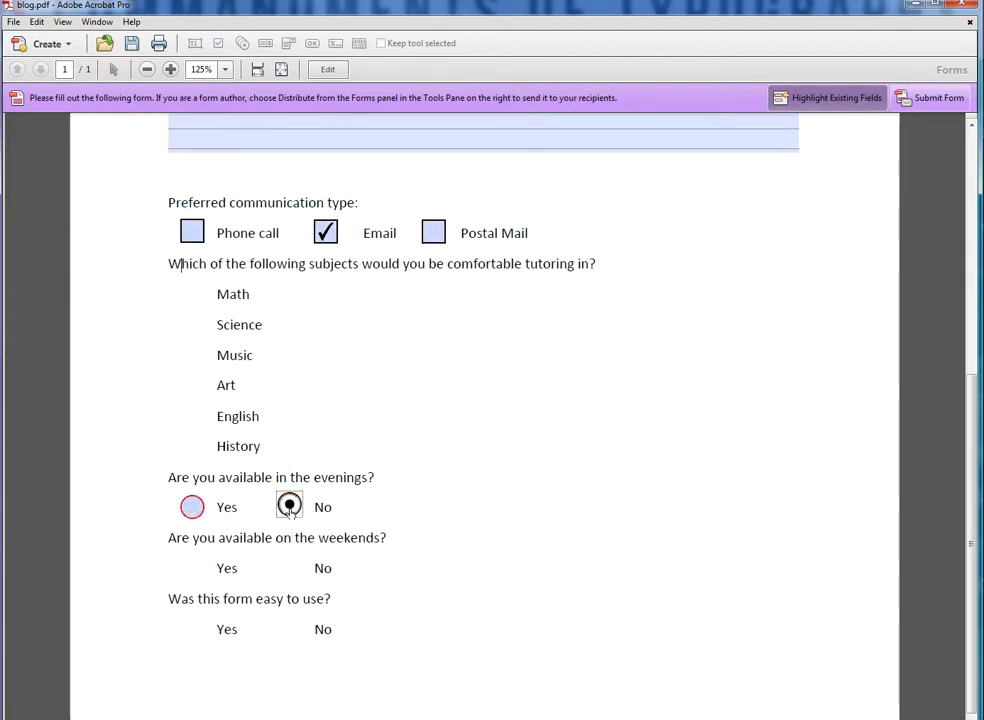
click(192, 507)
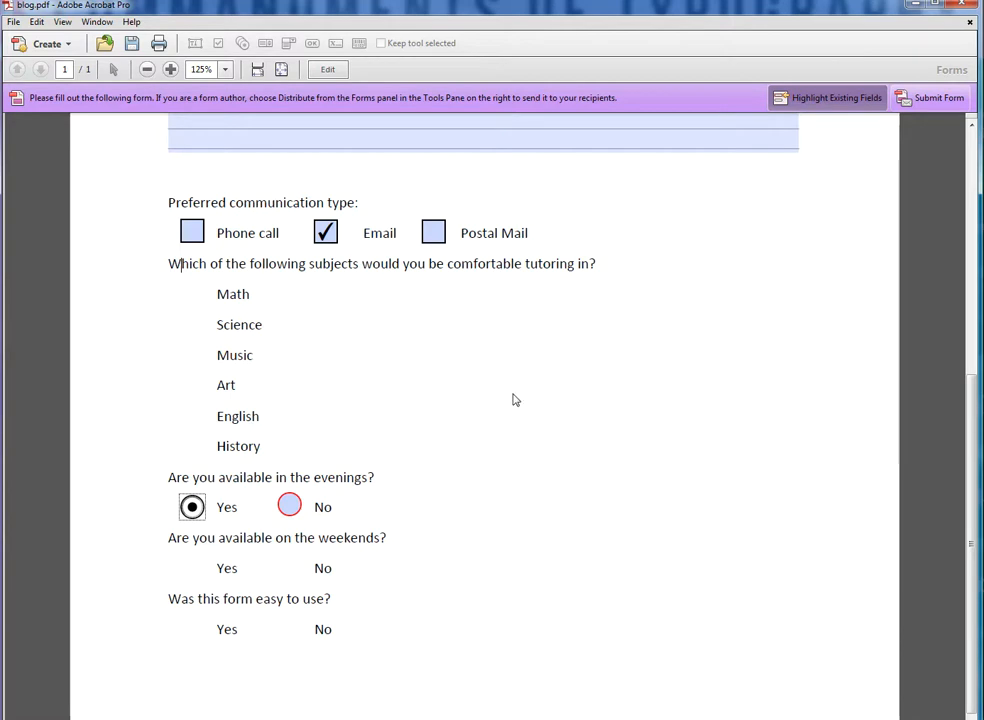
Return to form editing and look through the types of fields that can be added.
click(328, 69)
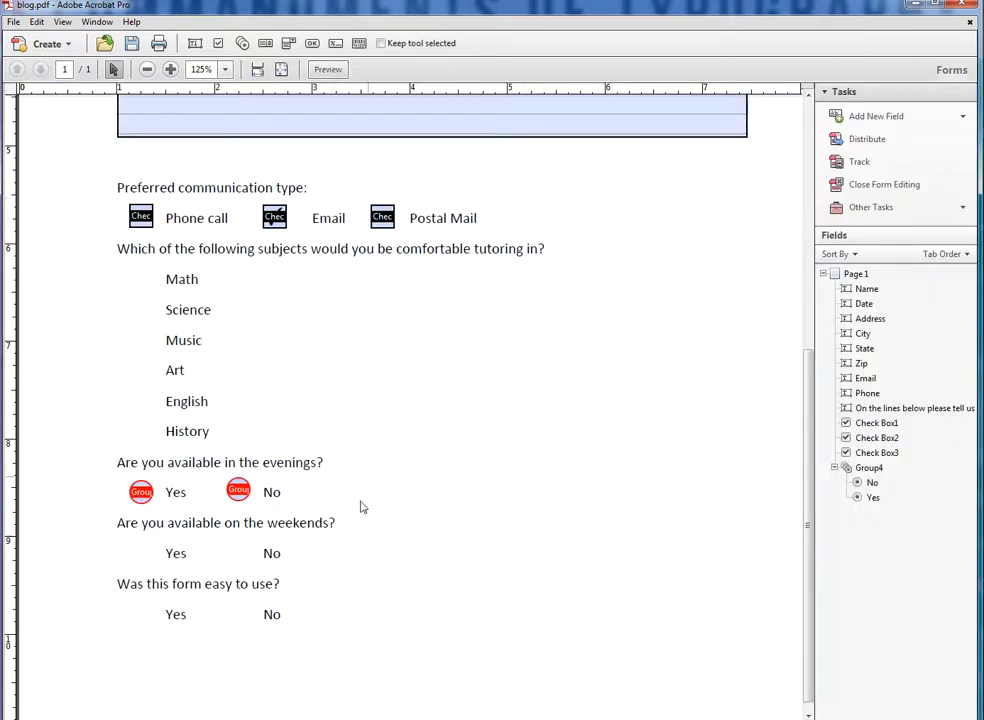
click(328, 69)
click(333, 69)
click(901, 117)
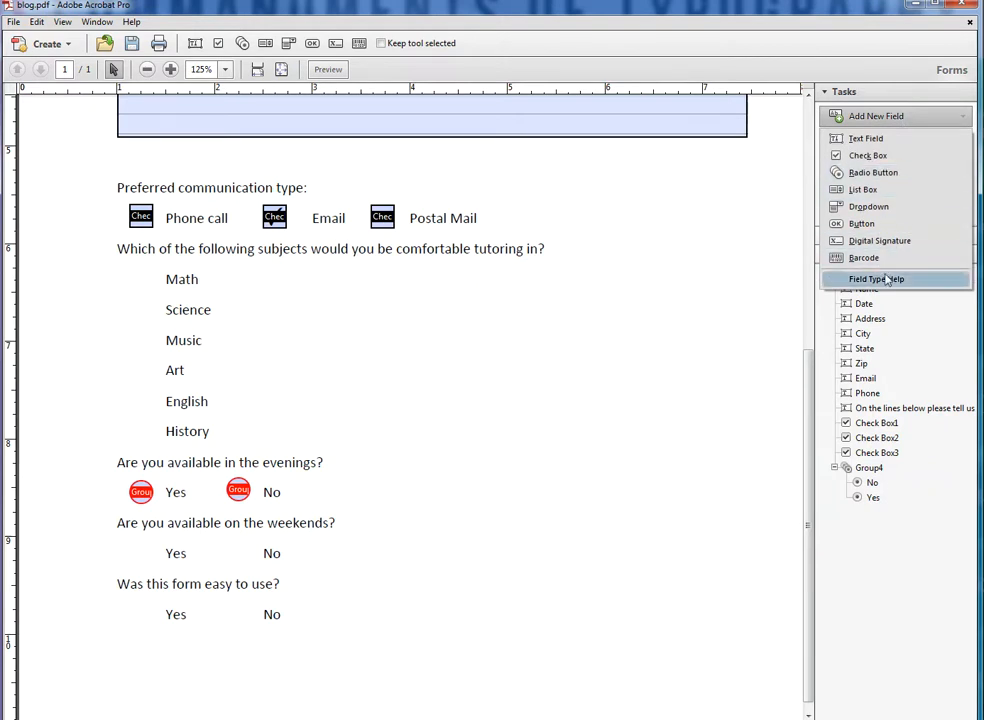
click(763, 294)
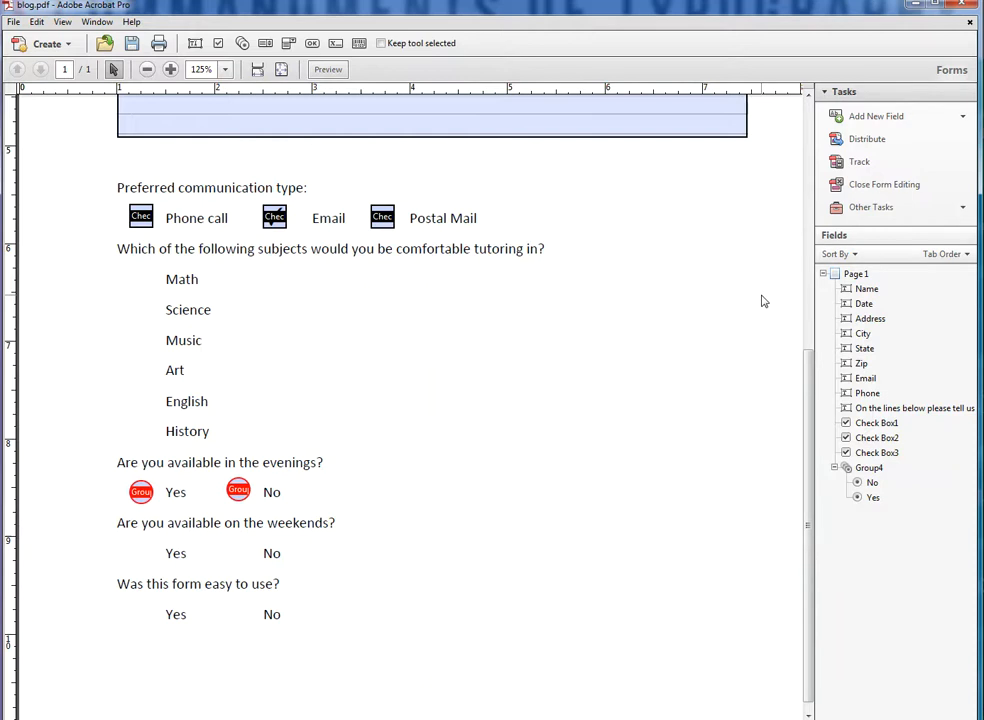
Preview the form again and check the Phone call and Postal Mail boxes in addition to Email.
scroll(645, 295, up, 5)
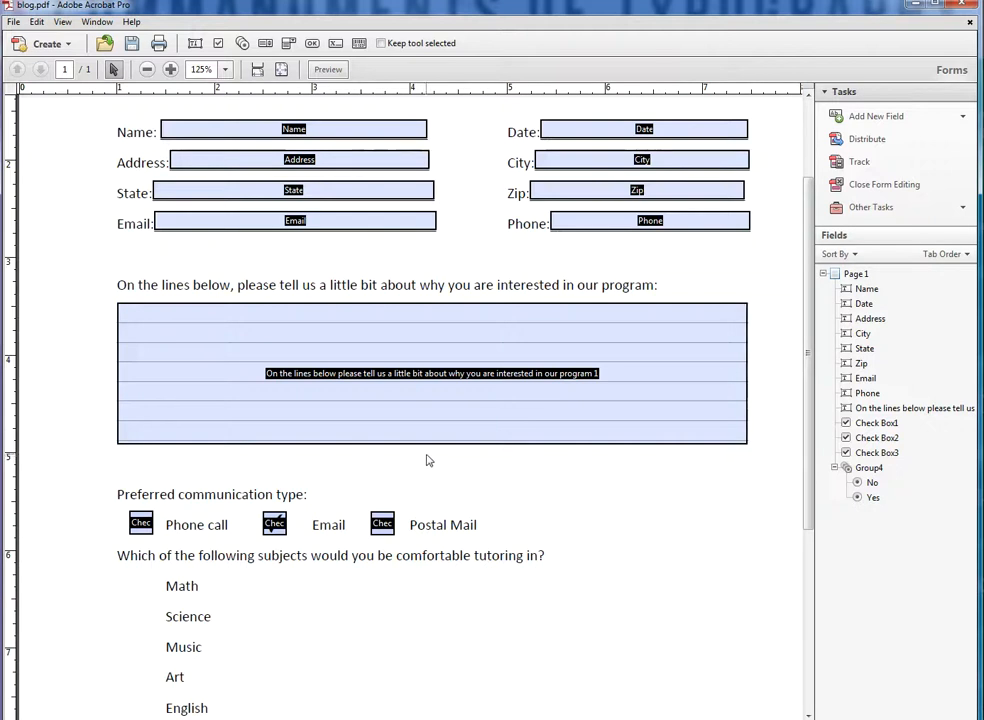
scroll(428, 460, down, 3)
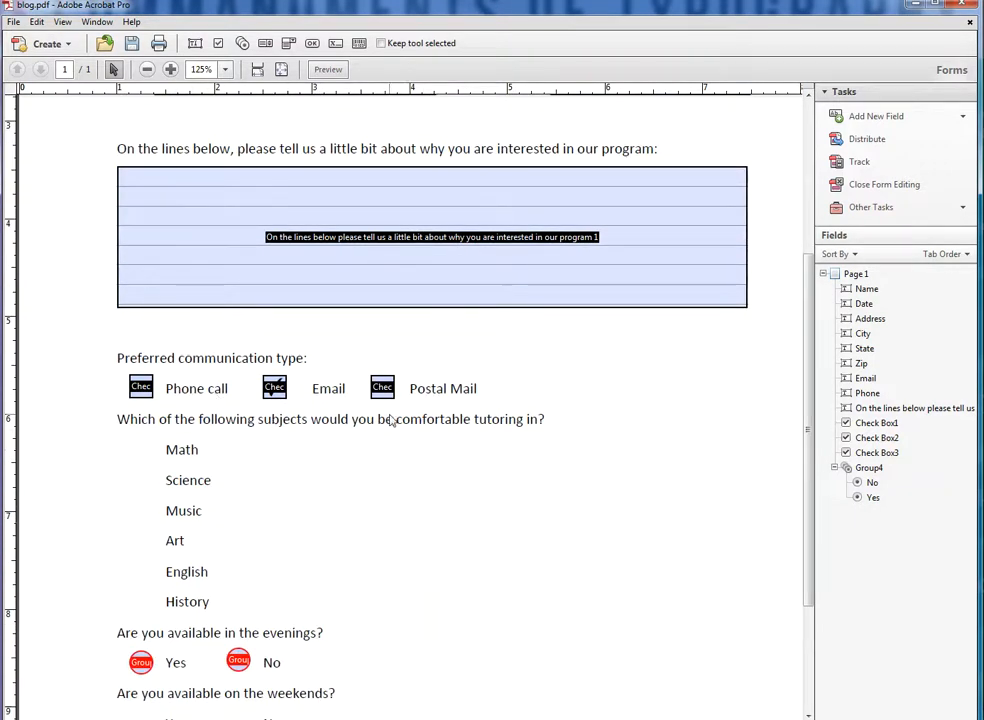
scroll(500, 470, down, 2)
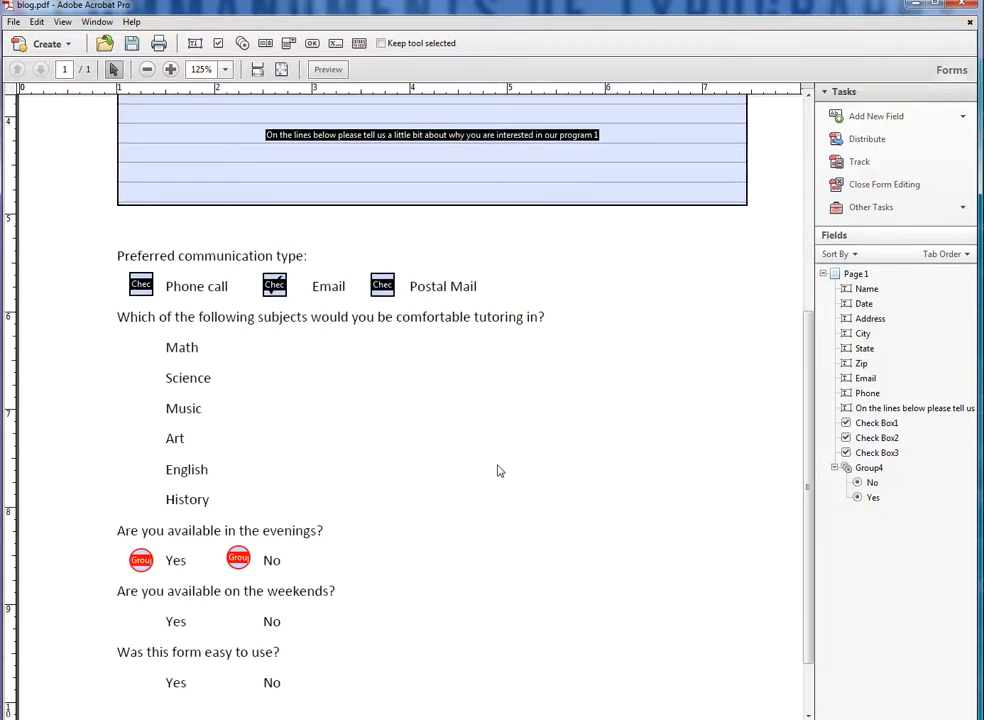
scroll(480, 474, down, 1)
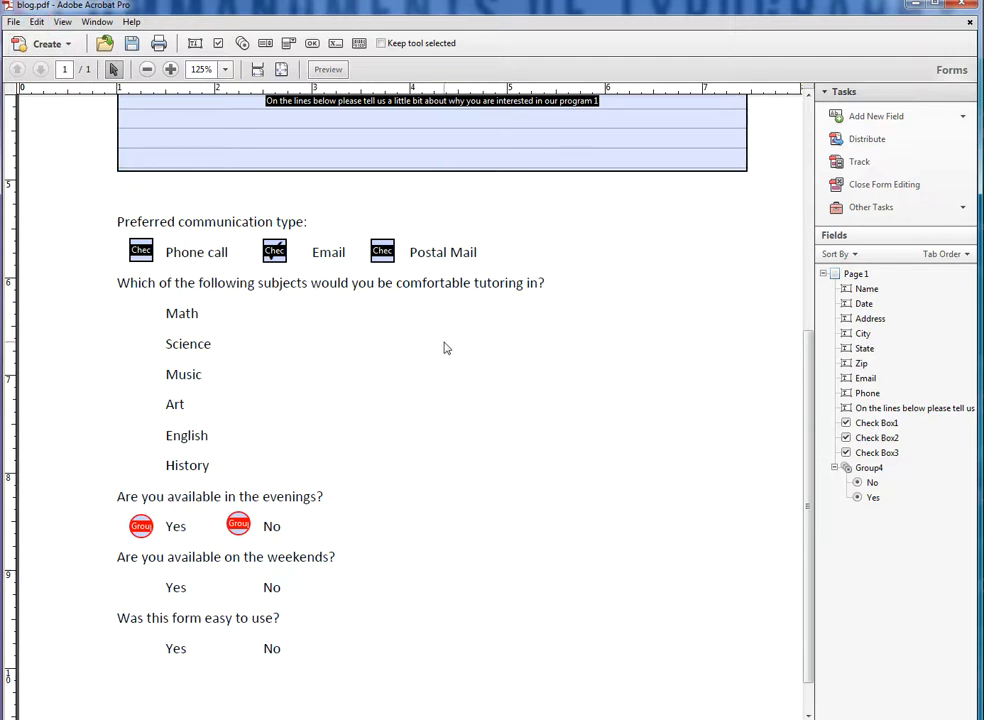
click(328, 69)
click(202, 268)
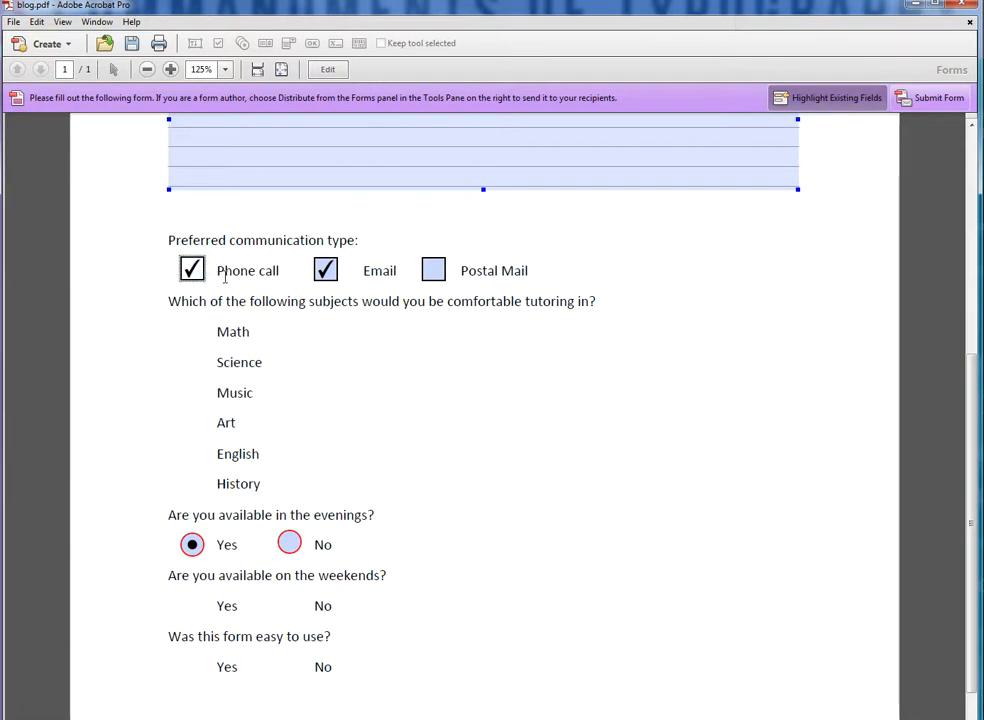
drag(242, 272, 274, 266)
click(254, 288)
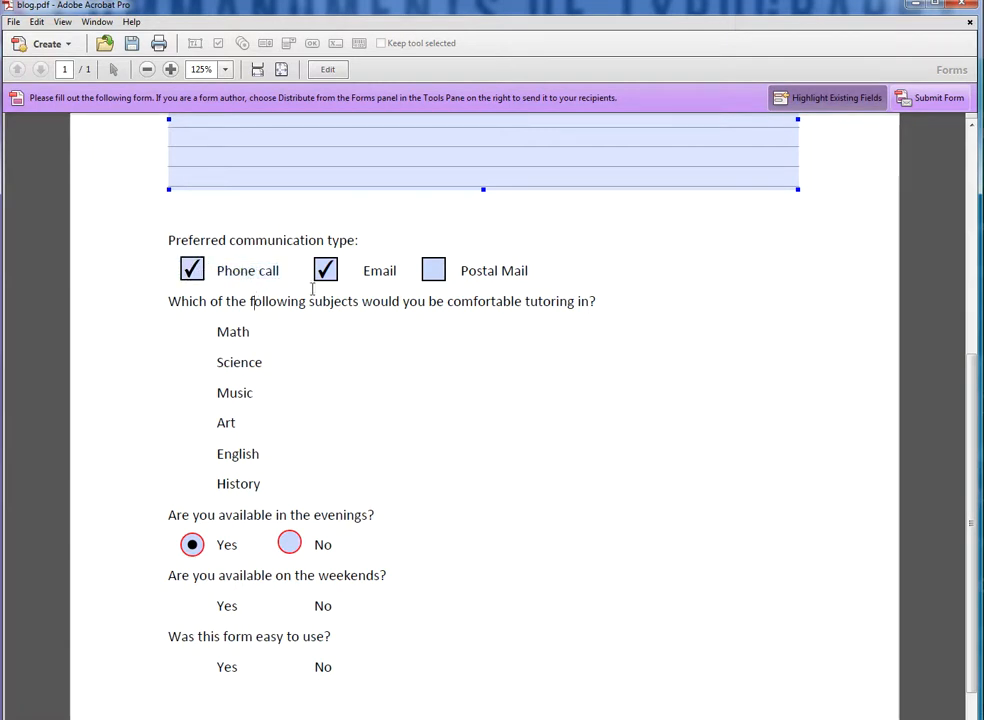
click(432, 278)
click(311, 172)
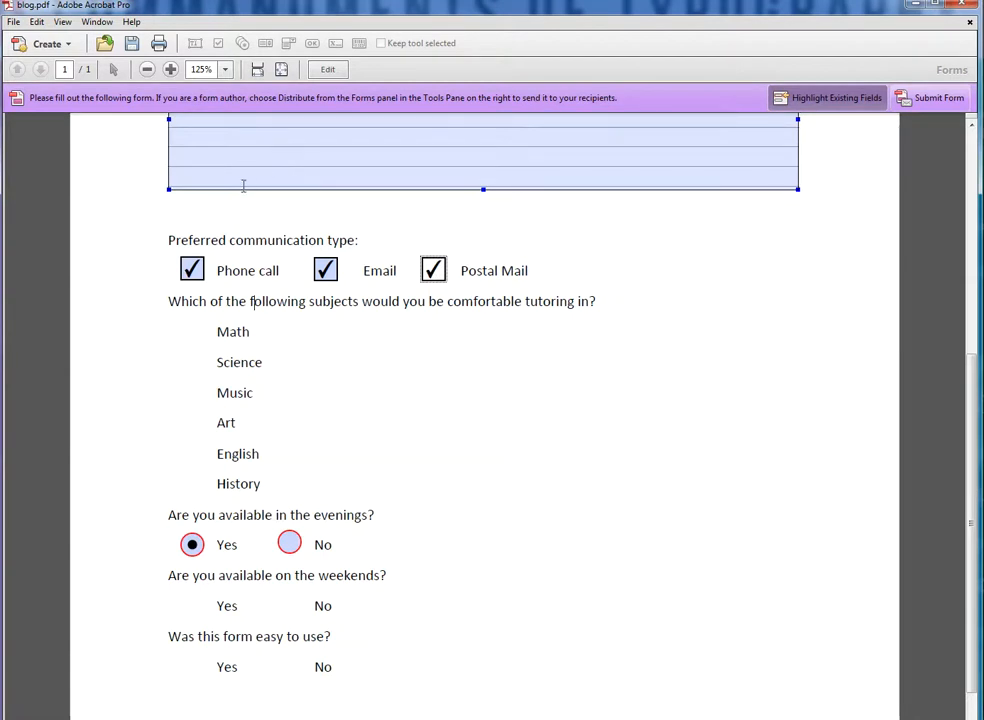